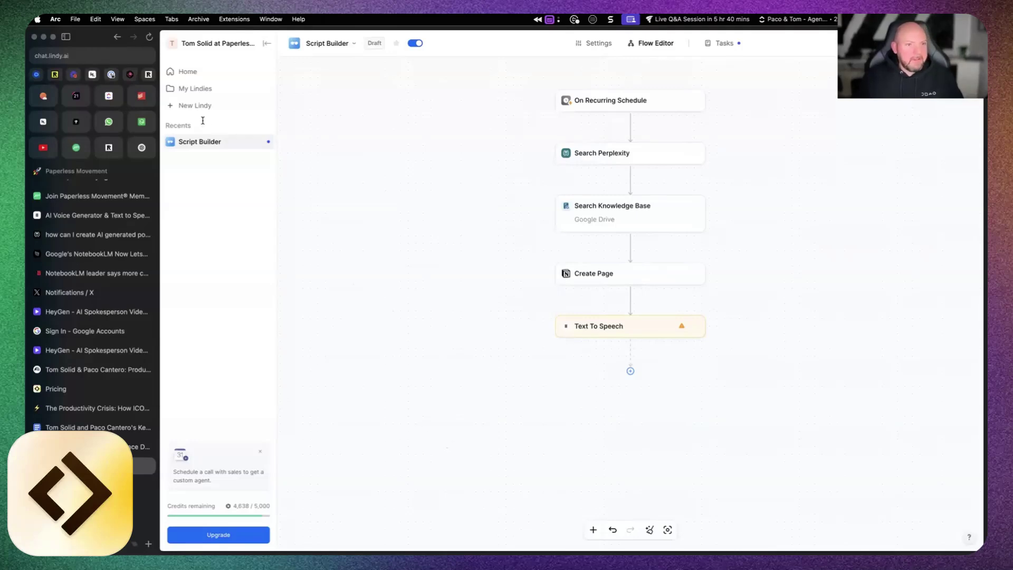
pyautogui.click(139, 151)
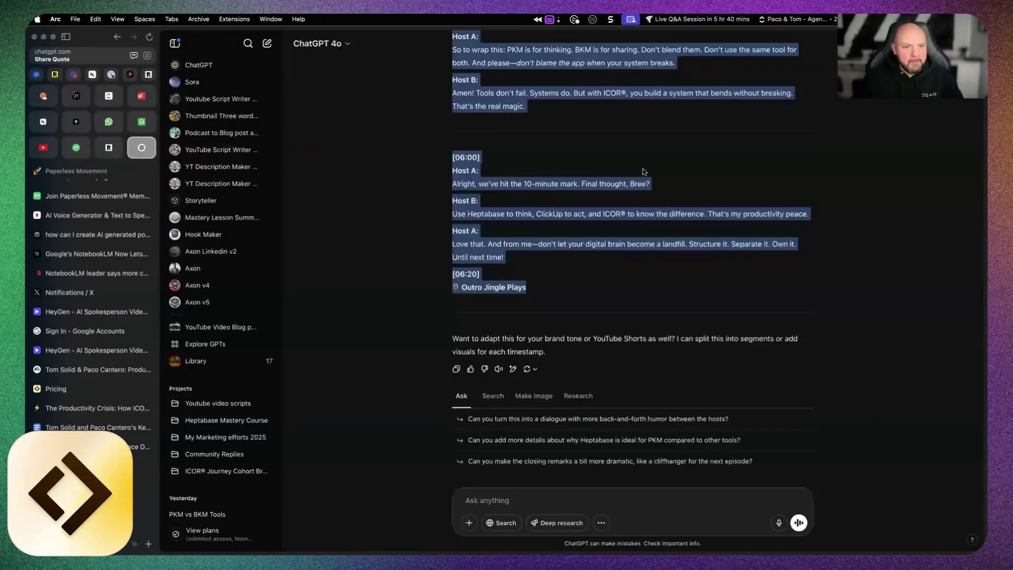
pyautogui.click(143, 466)
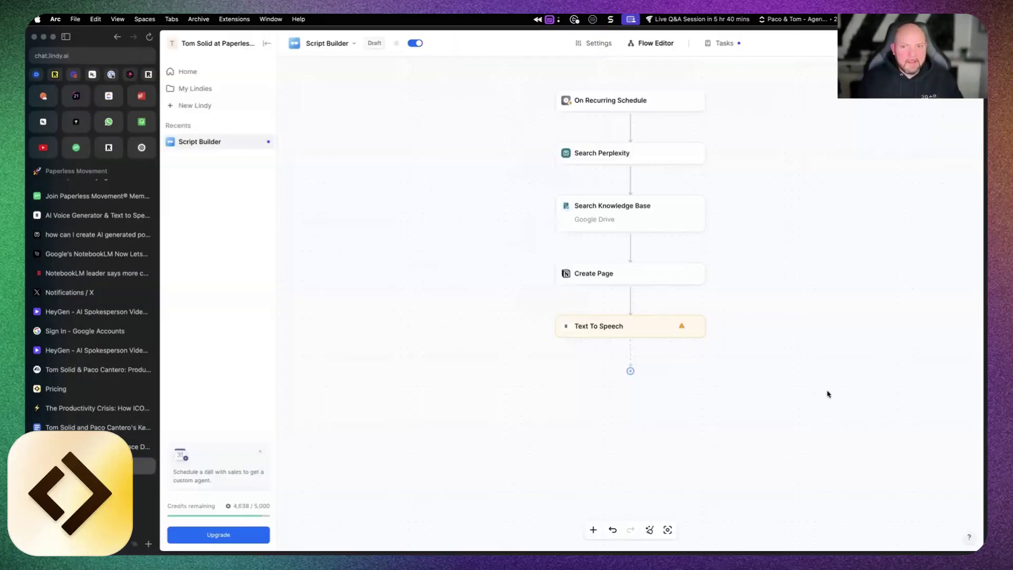
pyautogui.rightClick(800, 129)
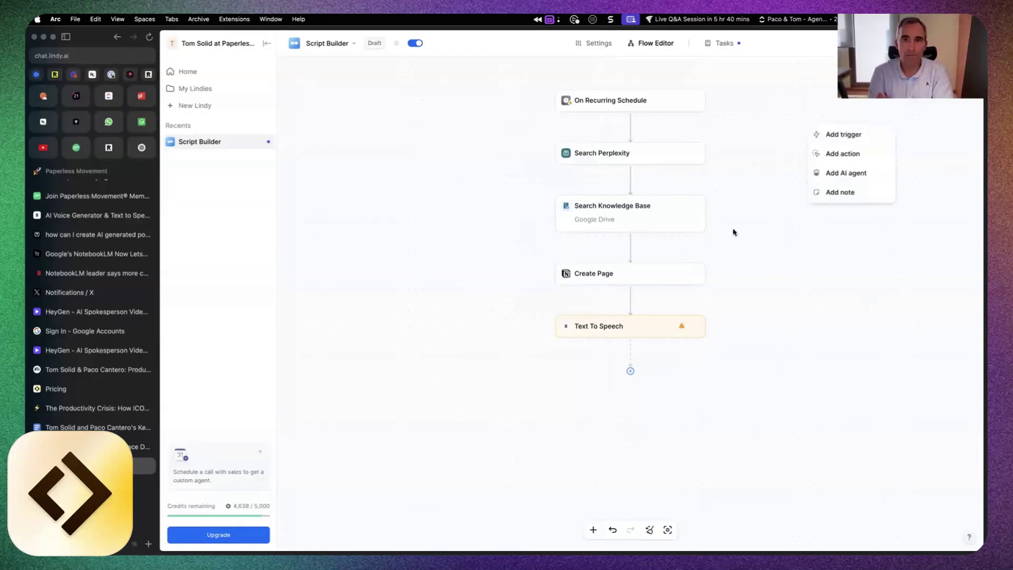
pyautogui.click(826, 313)
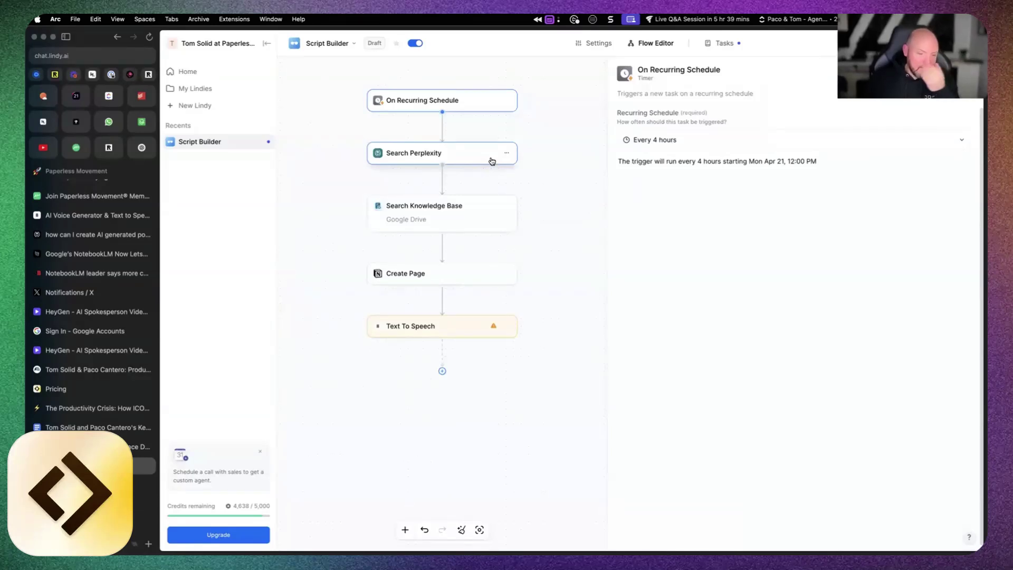
# - Review the Search Perplexity query and the Google Drive documents attached to the Search Knowledge Base step
pyautogui.click(459, 152)
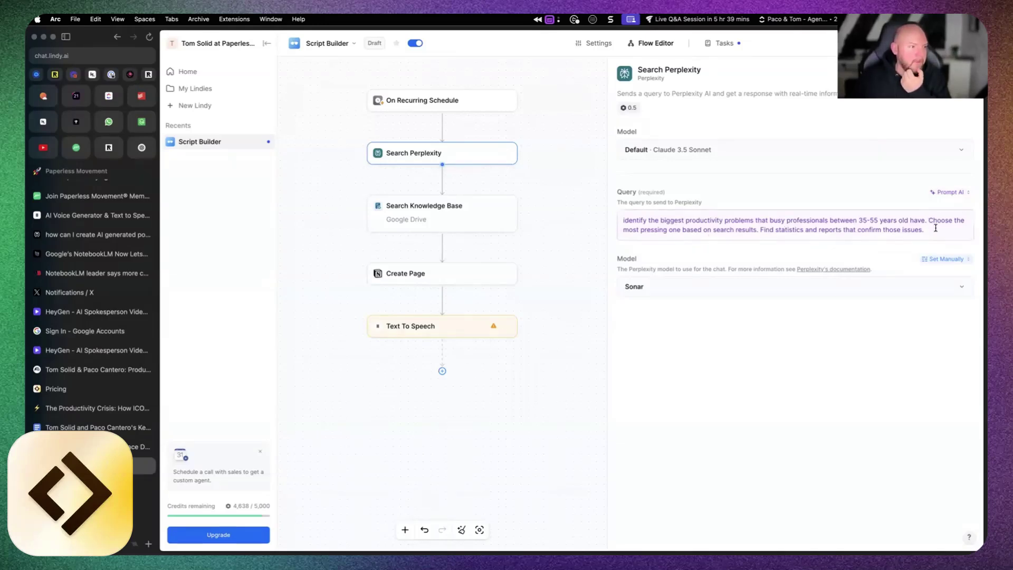
pyautogui.click(474, 218)
pyautogui.scroll(-10, 806, 405)
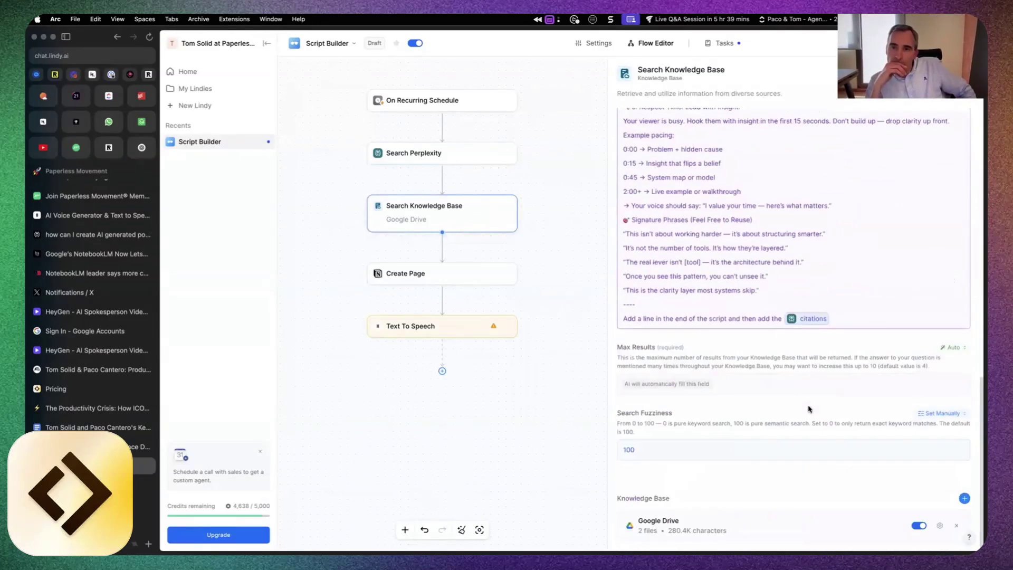
pyautogui.click(939, 526)
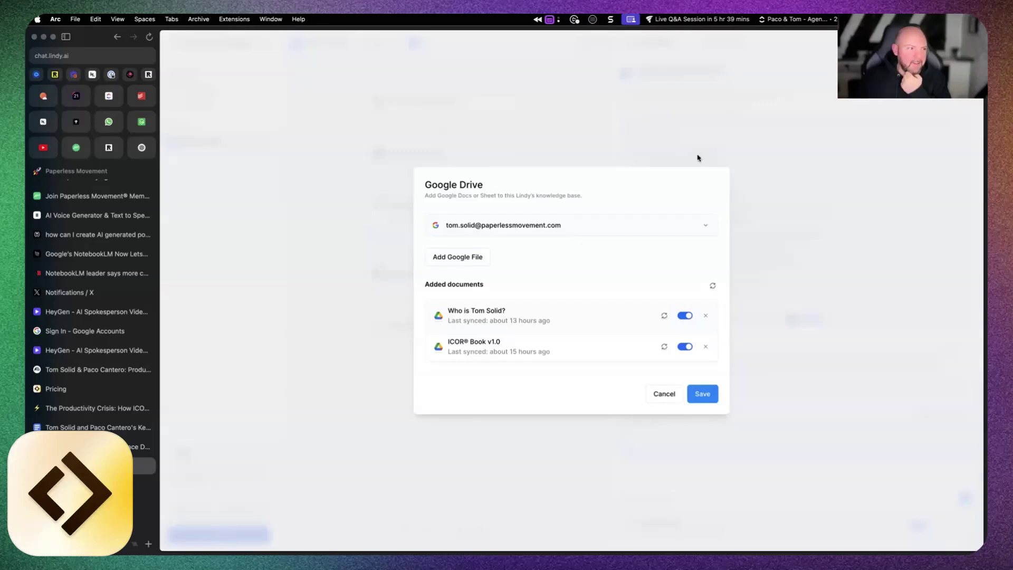
pyautogui.click(661, 395)
# - Read through the Search Knowledge Base query, including its tone guide for scripting
pyautogui.scroll(10, 765, 290)
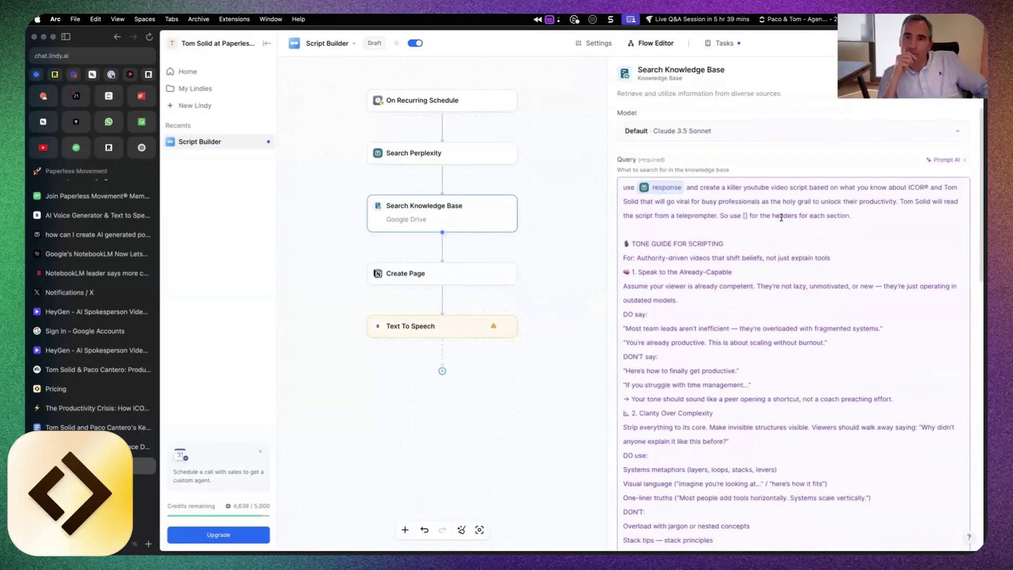
pyautogui.scroll(-2, 728, 242)
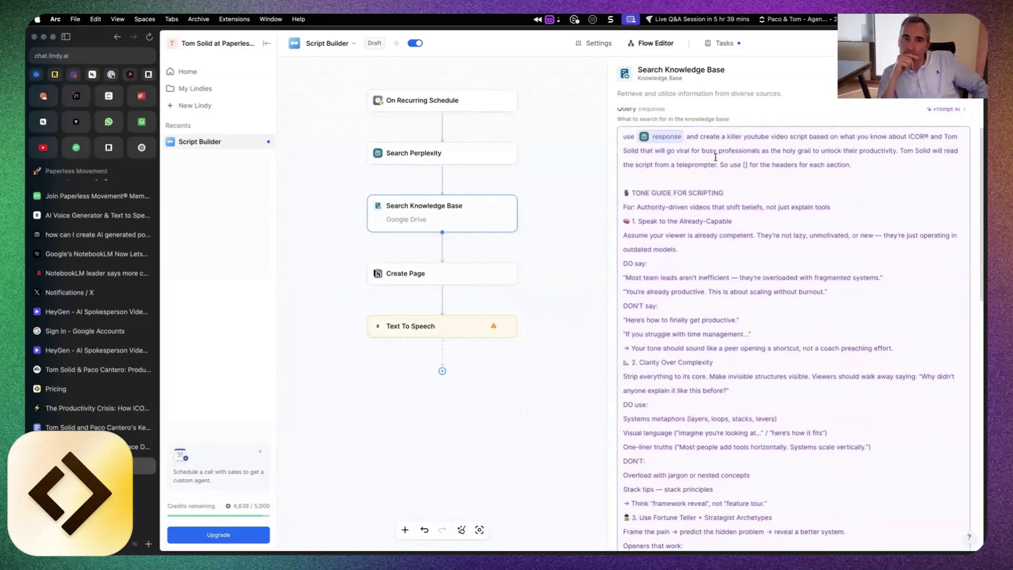
pyautogui.scroll(-9, 756, 385)
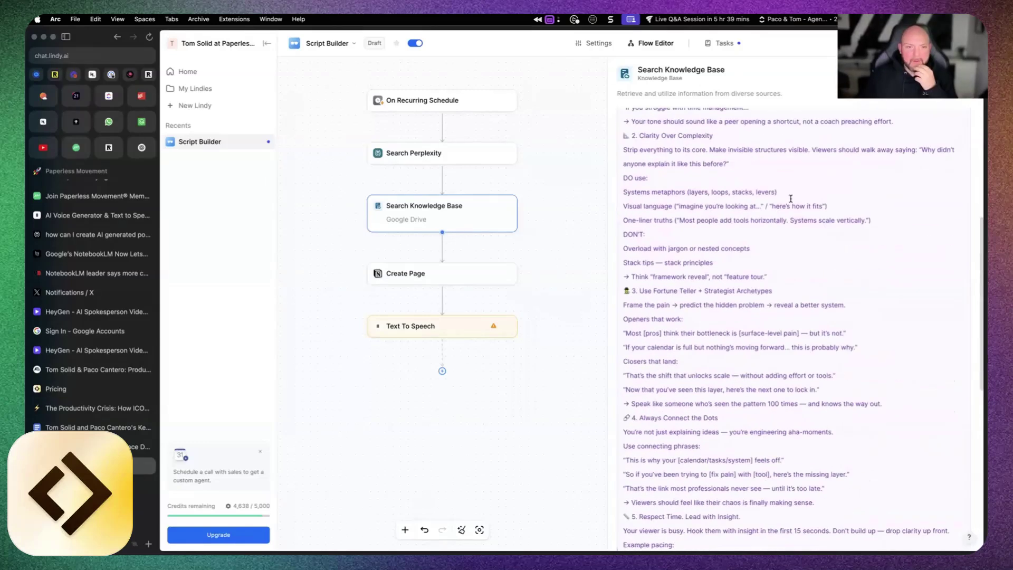
# - Check the Create Page step's settings, then view its Video Ideas parent page in Notion
pyautogui.click(436, 274)
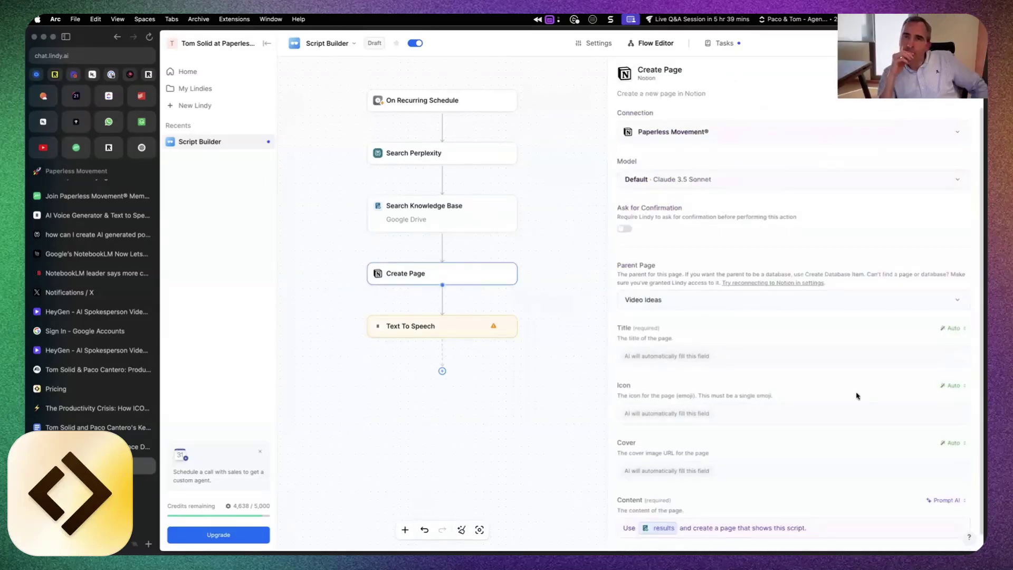
pyautogui.scroll(-1, 802, 425)
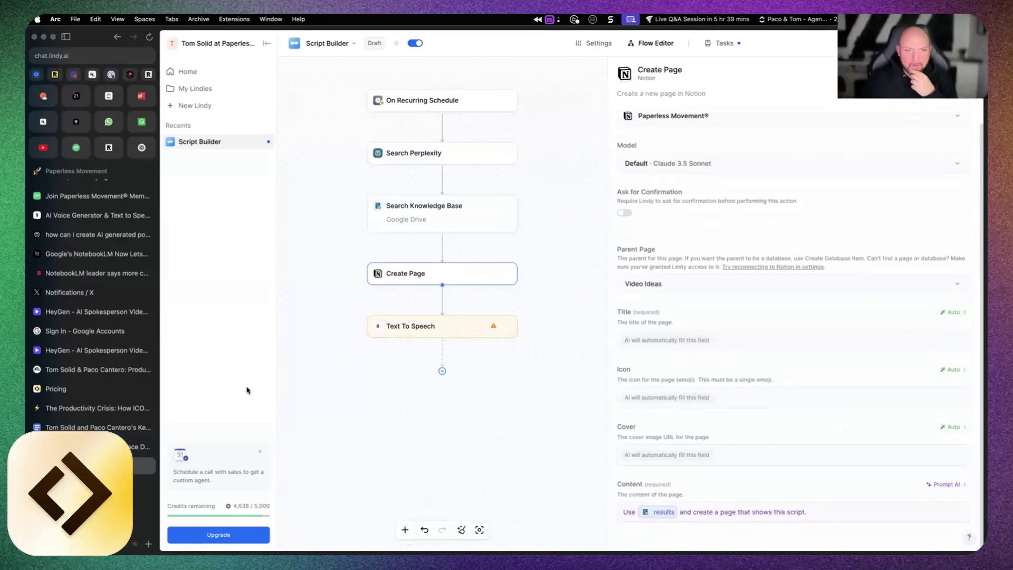
pyautogui.click(98, 408)
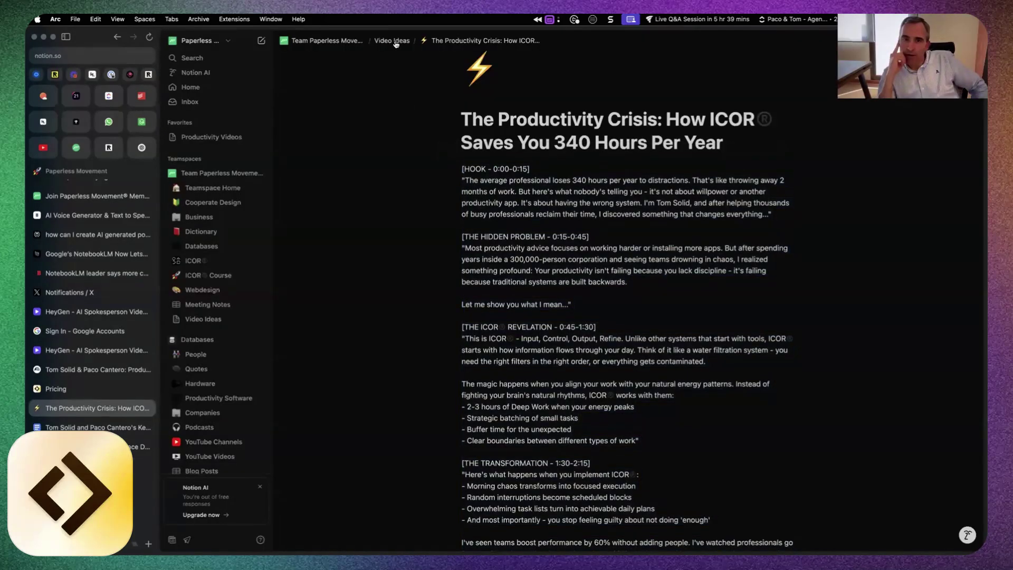
pyautogui.click(395, 42)
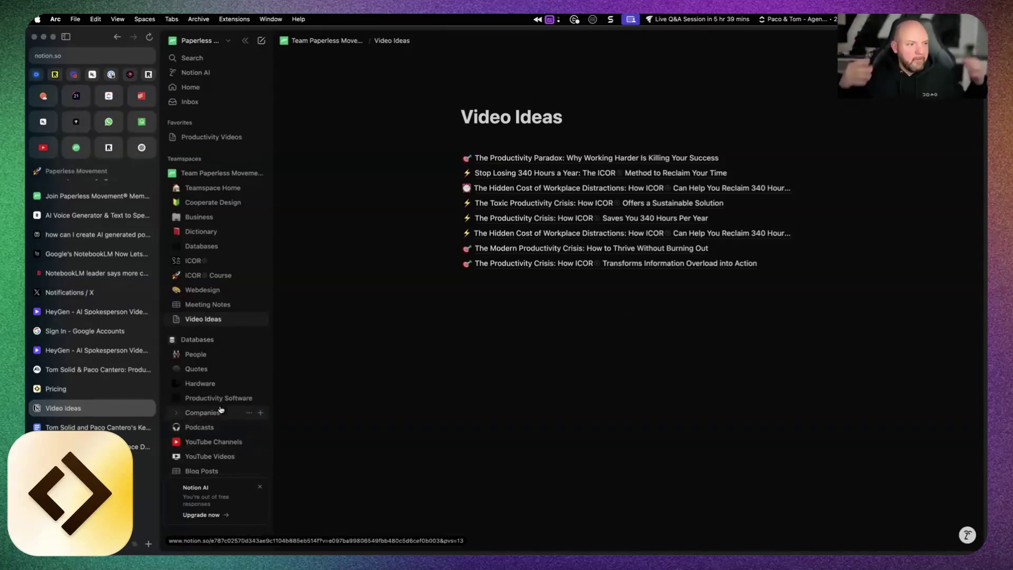
pyautogui.click(545, 343)
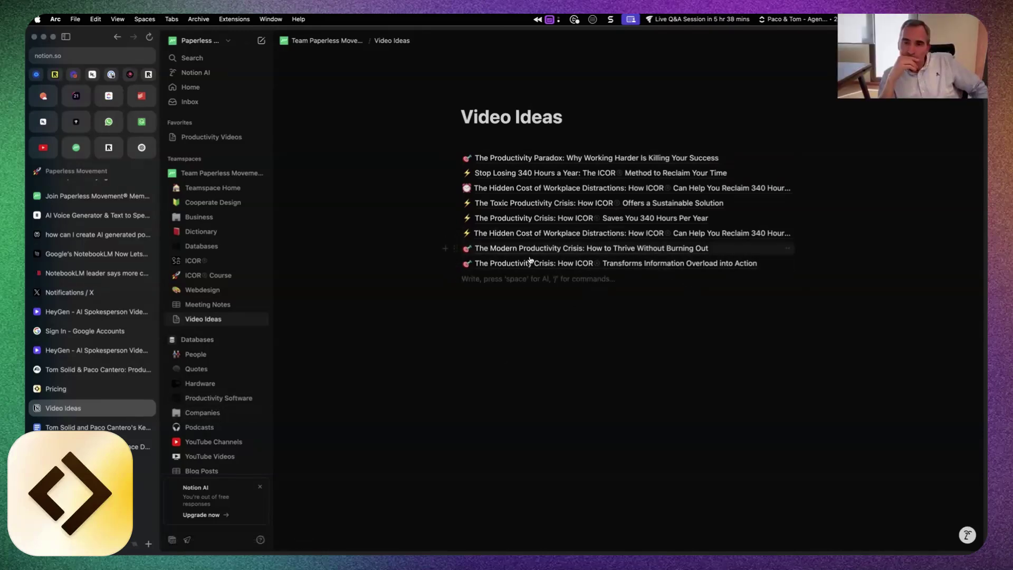
# - Open the lightning-icon script "The Hidden Cost of Workplace Distractions" and read it from the hook down to its sources
pyautogui.click(628, 233)
pyautogui.click(644, 264)
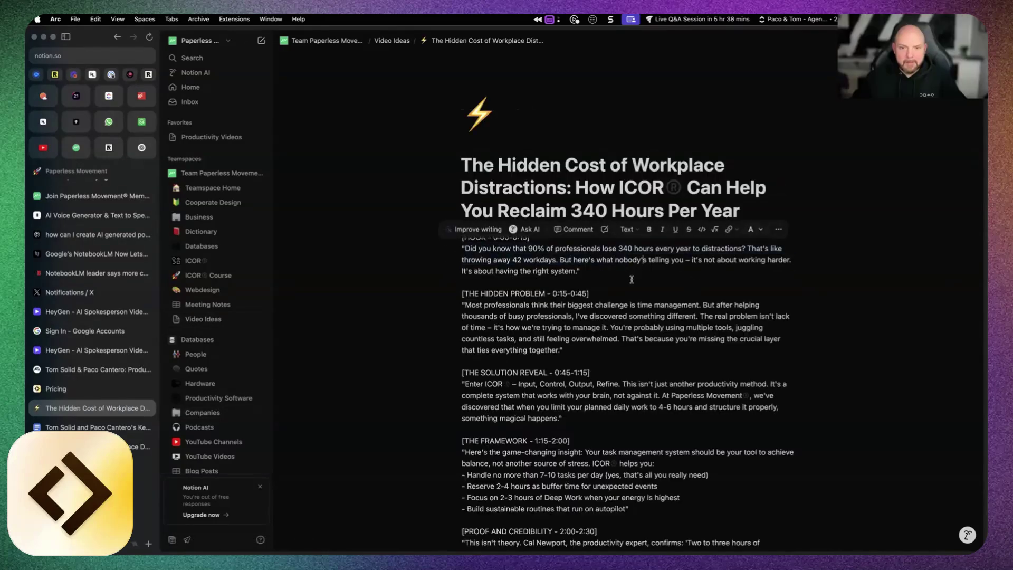
pyautogui.scroll(-2, 665, 339)
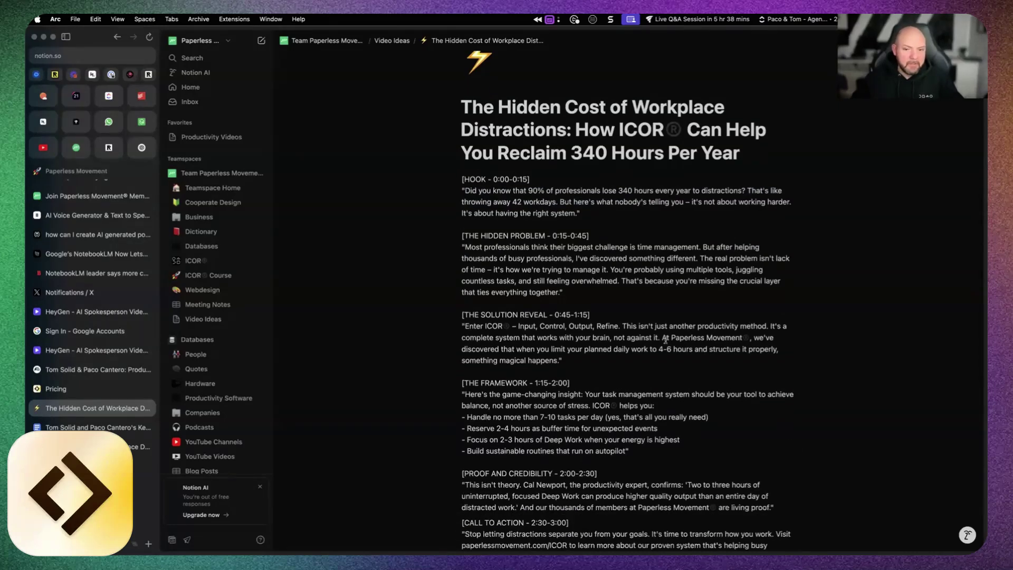
pyautogui.scroll(-8, 665, 339)
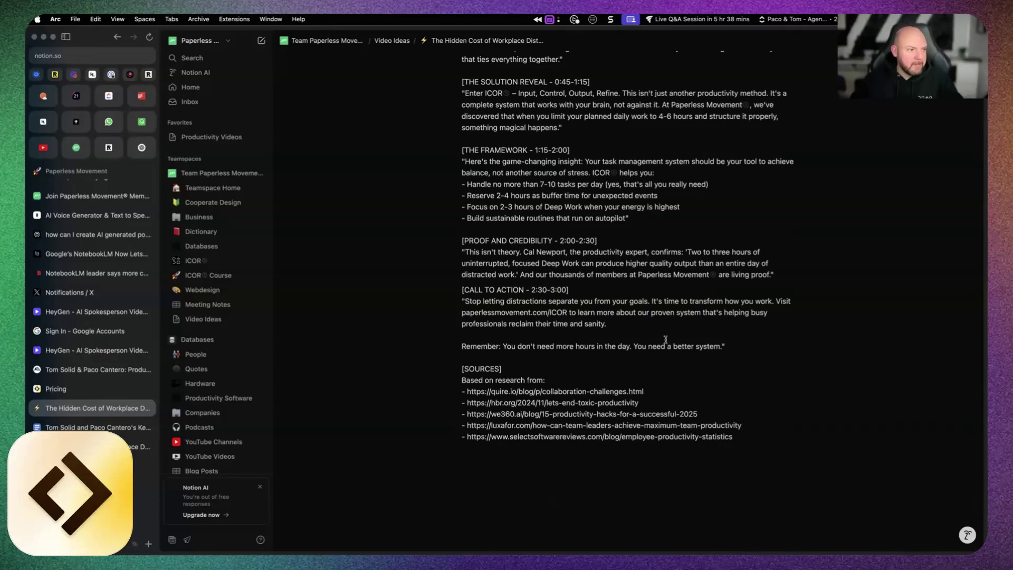
pyautogui.scroll(10, 665, 339)
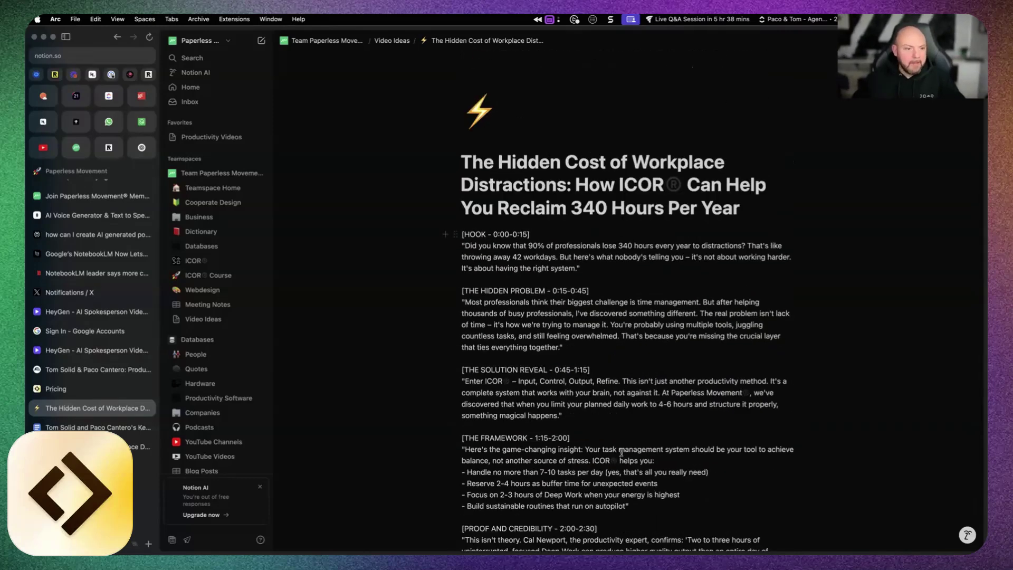
# - Switch back to Lindy's Script Builder flow and add an AI agent step after Text To Speech
pyautogui.hotkey('ctrl', 'Tab')
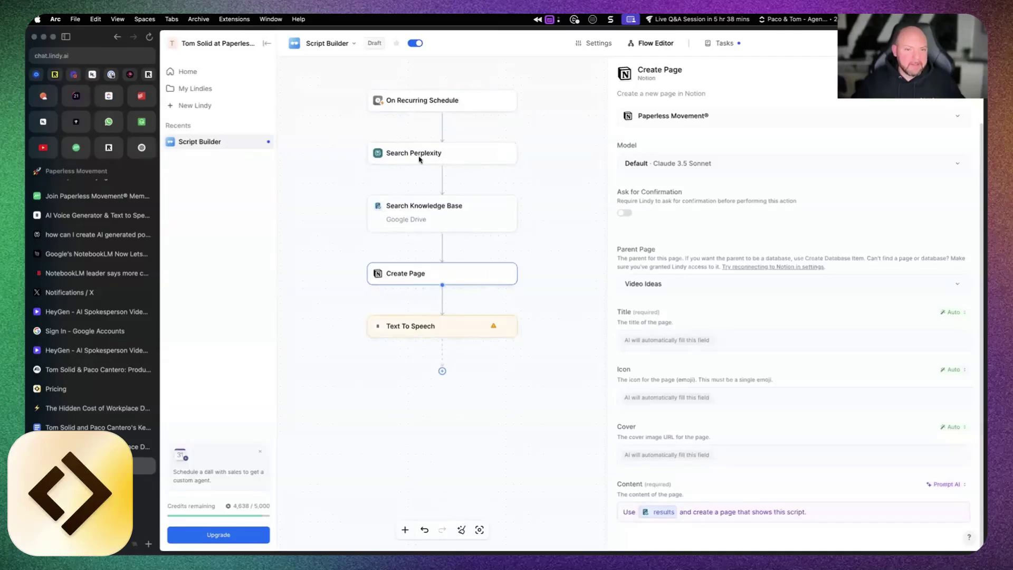
pyautogui.click(442, 371)
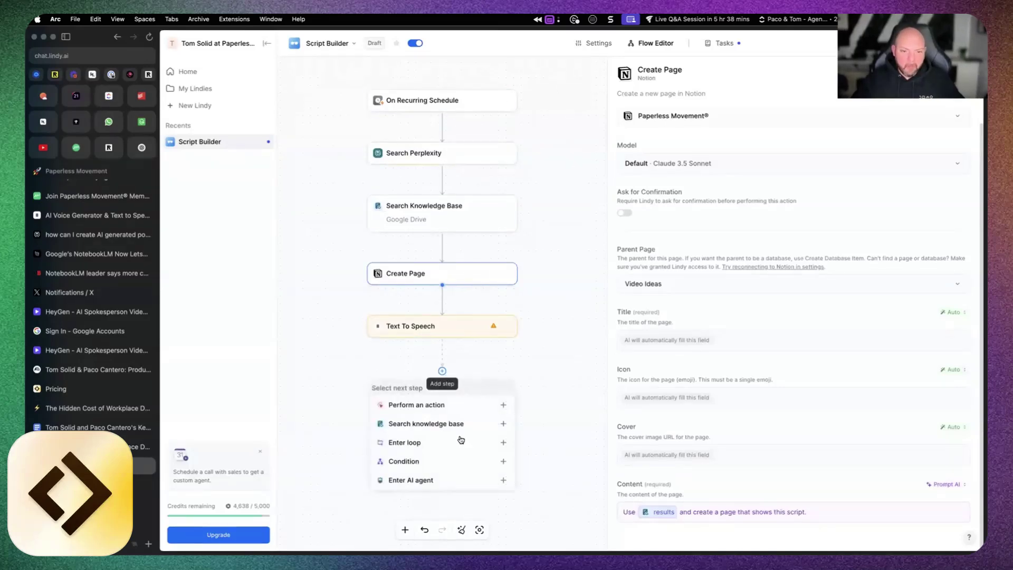
pyautogui.click(459, 485)
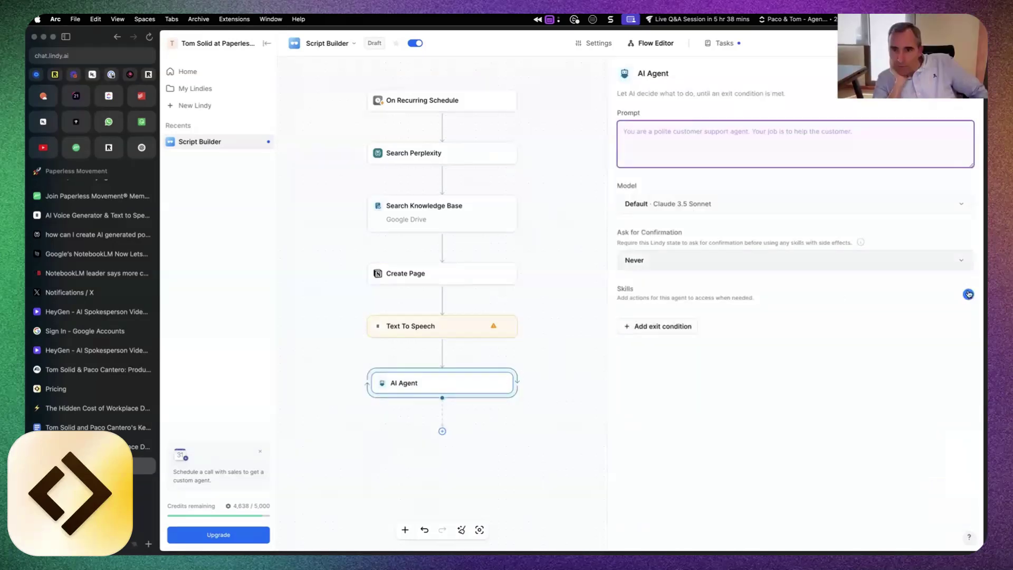
# - Browse the actions available as skills for the AI agent, including Calendly's, and leave without adding one
pyautogui.click(968, 294)
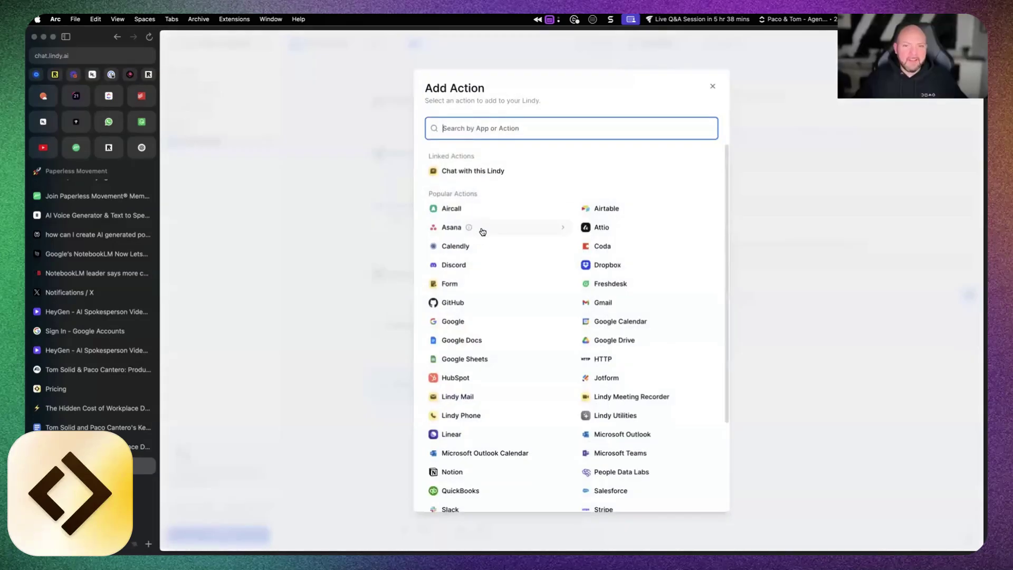
pyautogui.click(497, 253)
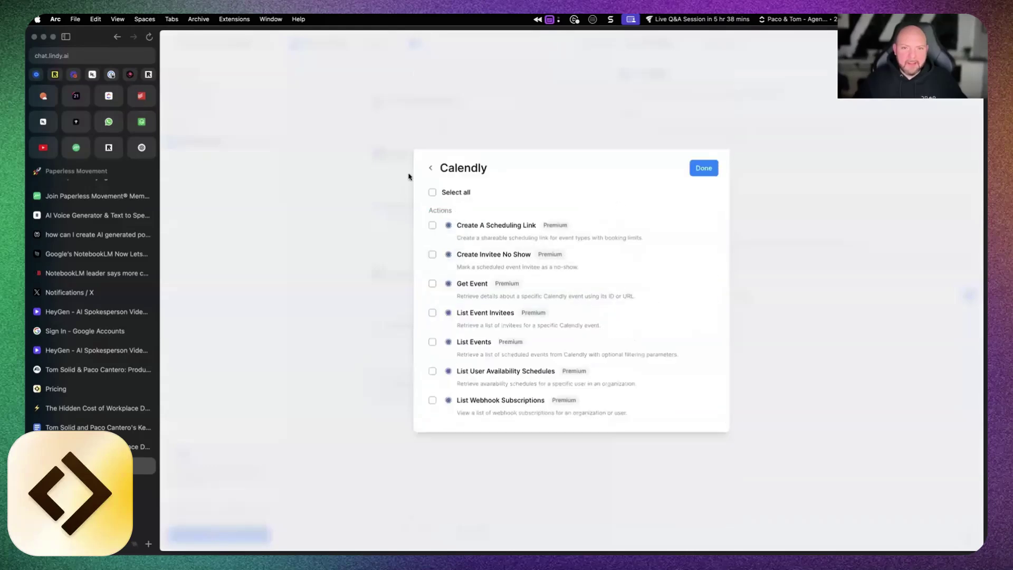
pyautogui.click(441, 165)
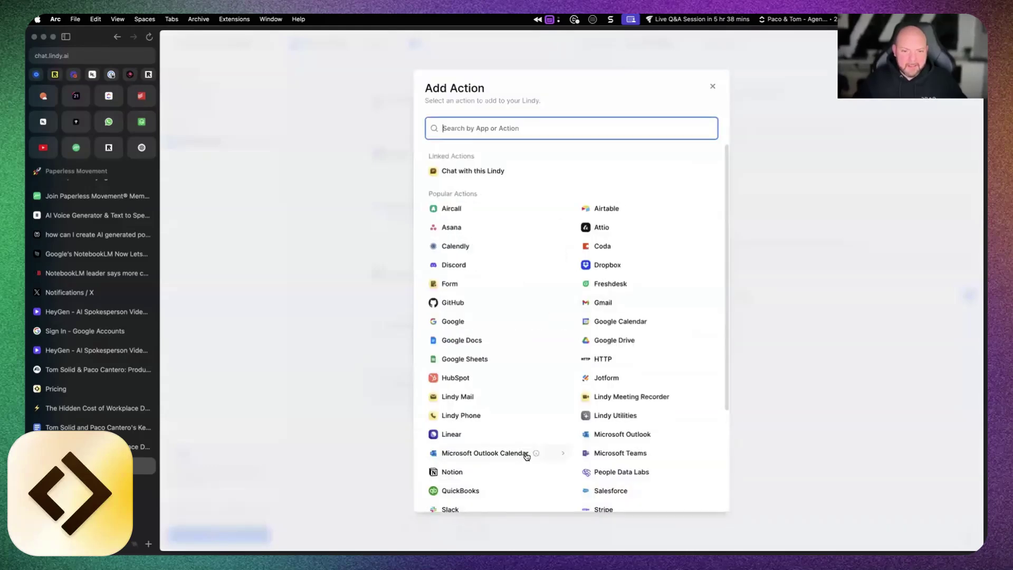
pyautogui.click(835, 392)
pyautogui.click(802, 149)
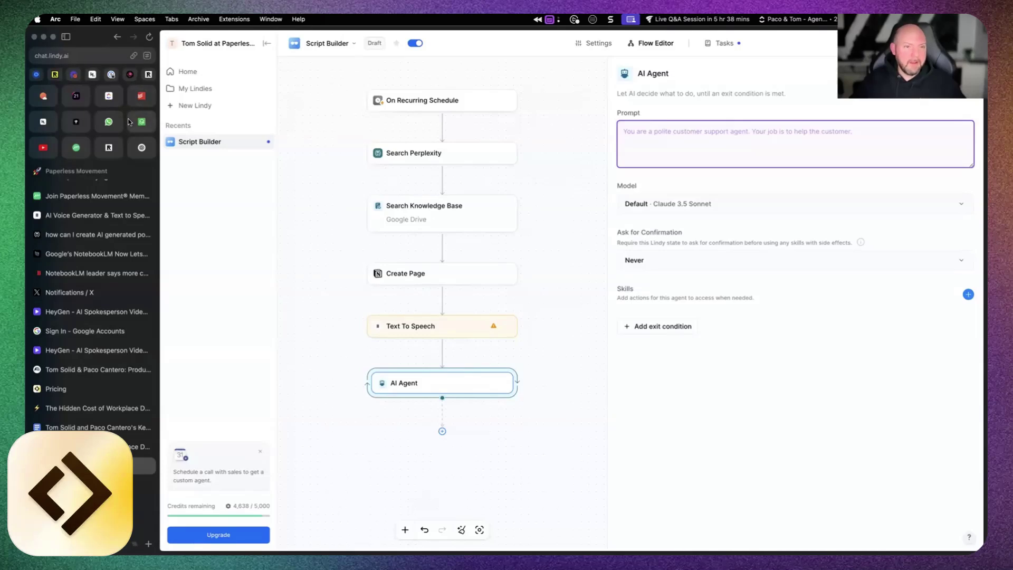
# - Switch to Superhuman and read the "YouTube Script: Stop Losing 3 Hours of Your Day" email to its end
pyautogui.click(151, 130)
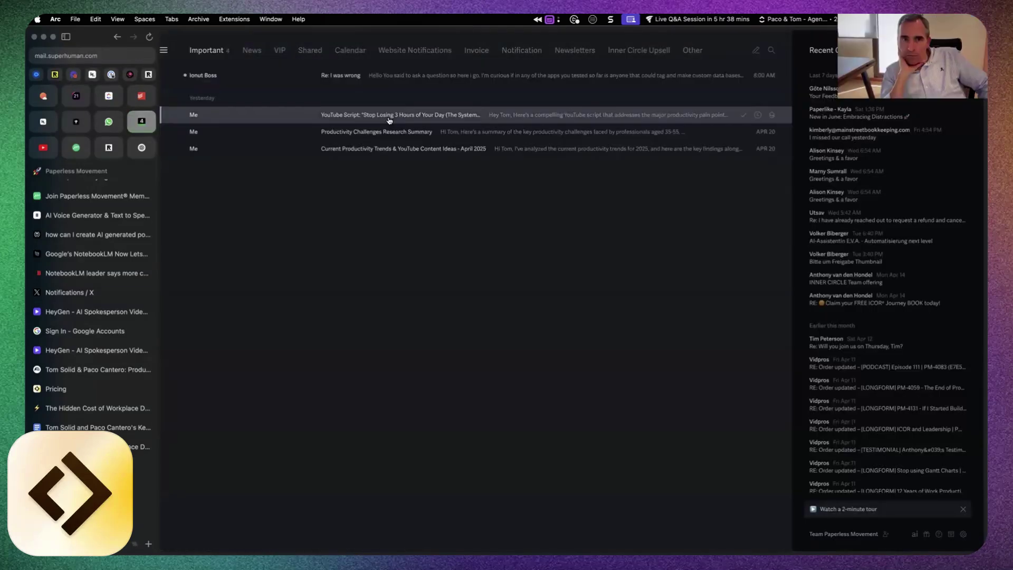
pyautogui.click(389, 121)
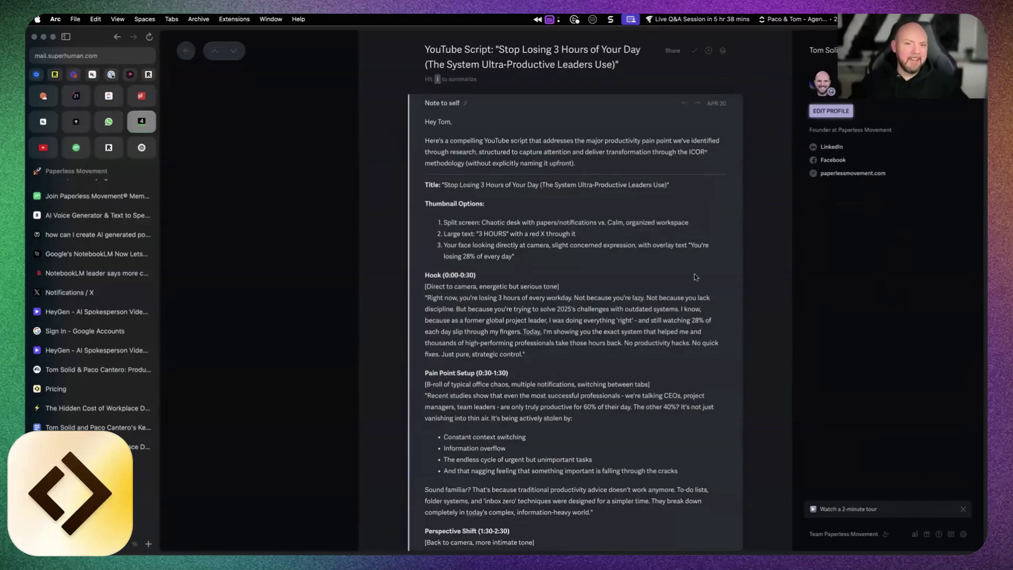
pyautogui.scroll(-8, 695, 273)
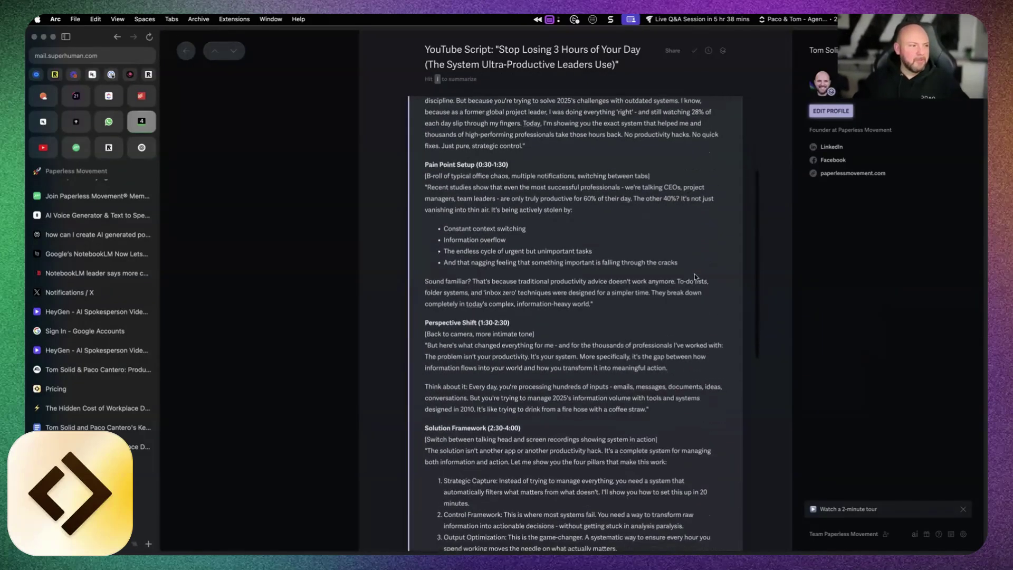
pyautogui.scroll(-15, 695, 274)
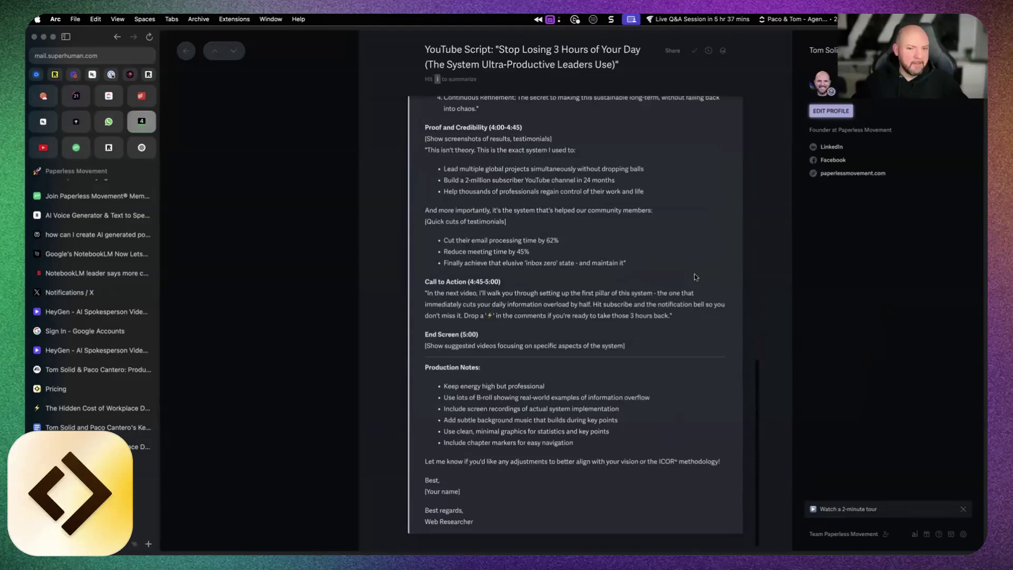
pyautogui.press('Escape')
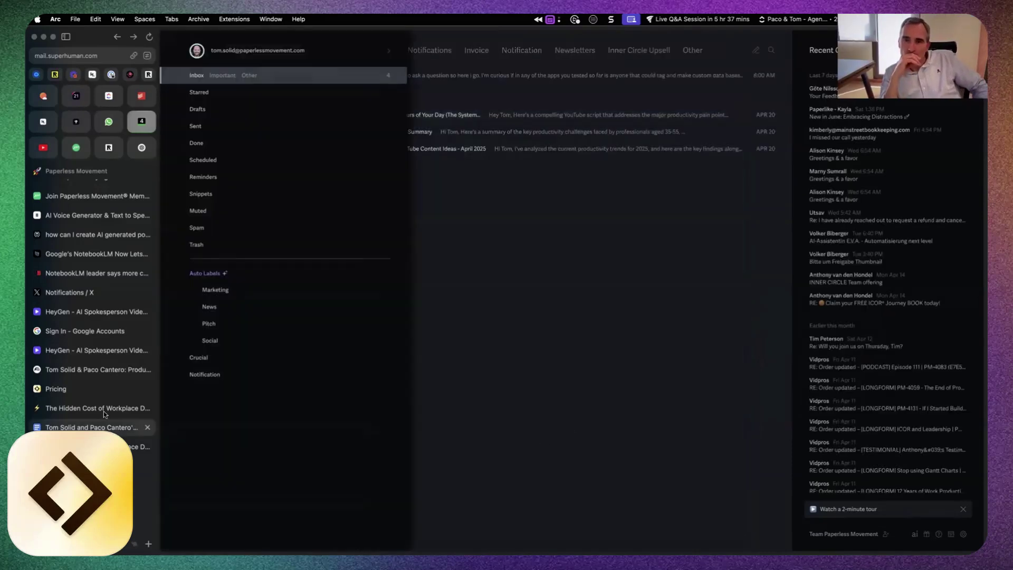
# - Return to Lindy's Script Builder, view the agent's general settings, and go back to its flow
pyautogui.click(103, 410)
pyautogui.click(142, 465)
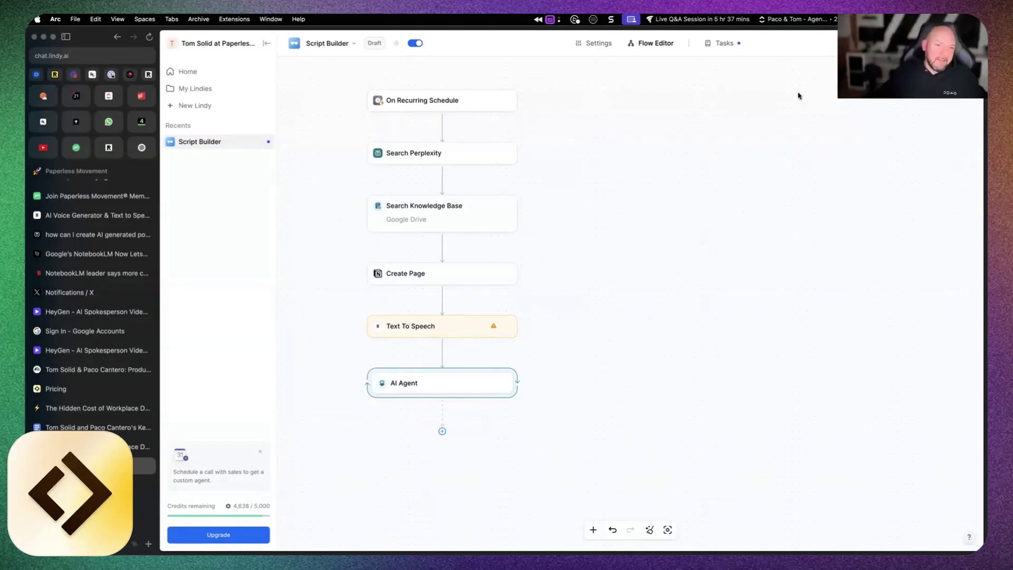
pyautogui.click(595, 43)
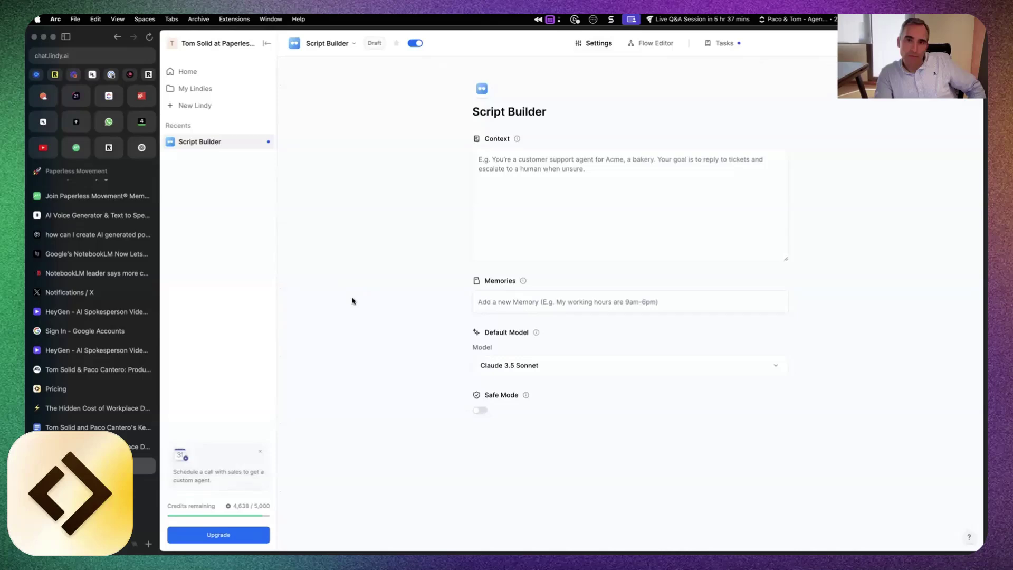
pyautogui.click(653, 43)
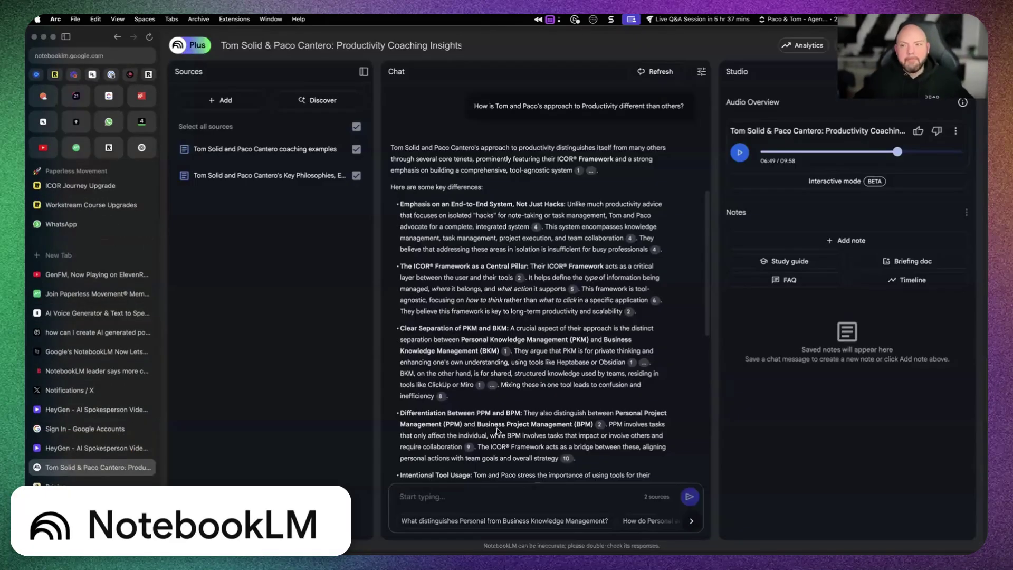
# - In NotebookLM, rewind the productivity coaching notebook's Audio Overview to the beginning
pyautogui.moveTo(882, 153); pyautogui.dragTo(760, 152)
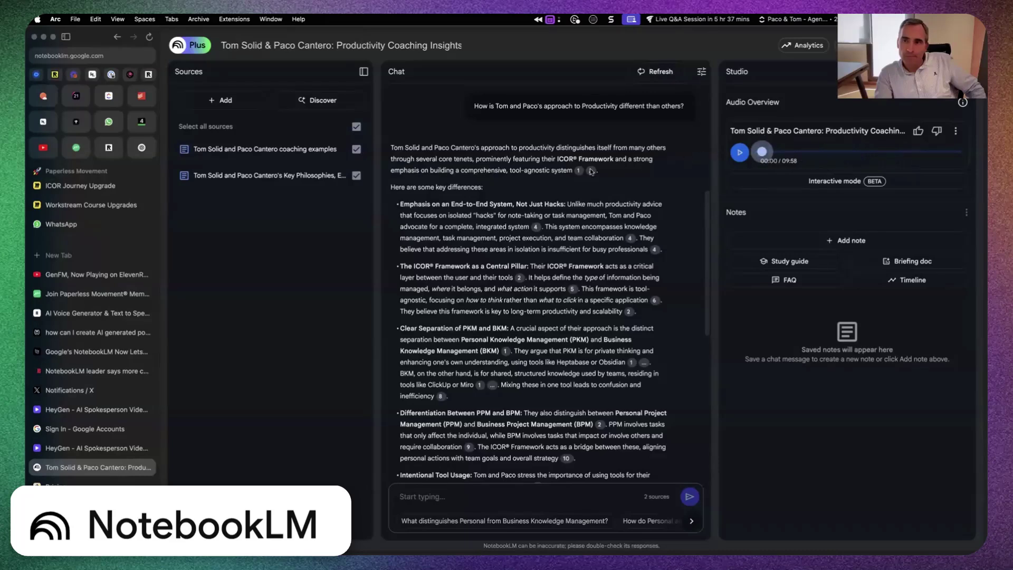
# - Play the opening seconds of the Audio Overview, pause it, rewind to the beginning and start playback again
pyautogui.click(936, 443)
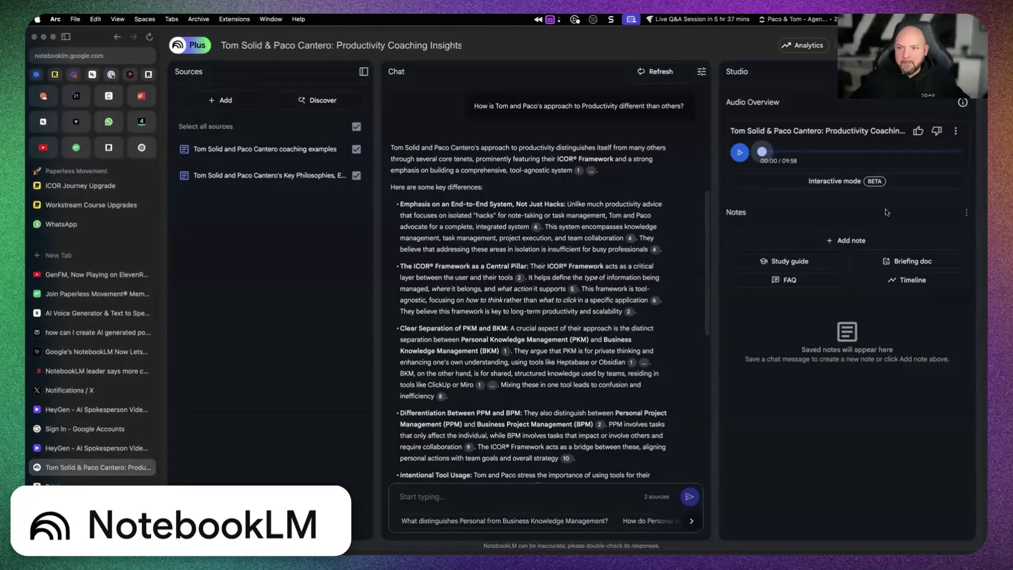
pyautogui.press('space')
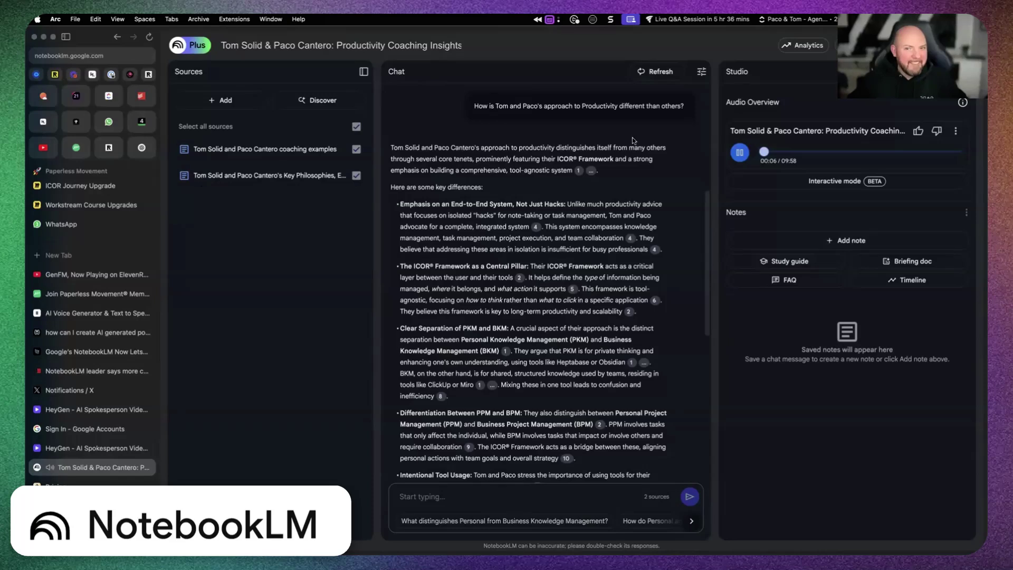
pyautogui.click(731, 154)
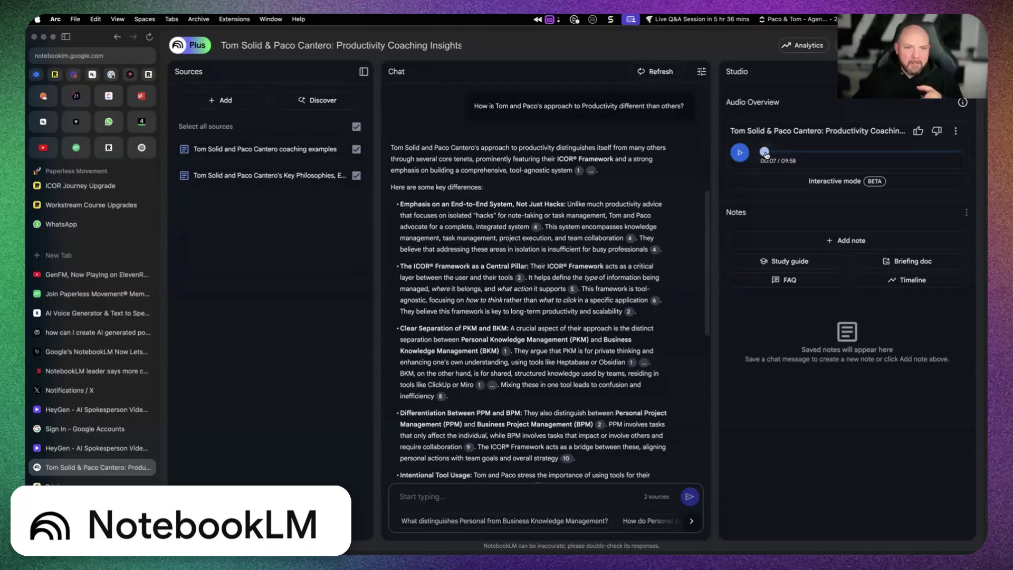
pyautogui.moveTo(766, 154); pyautogui.dragTo(741, 152)
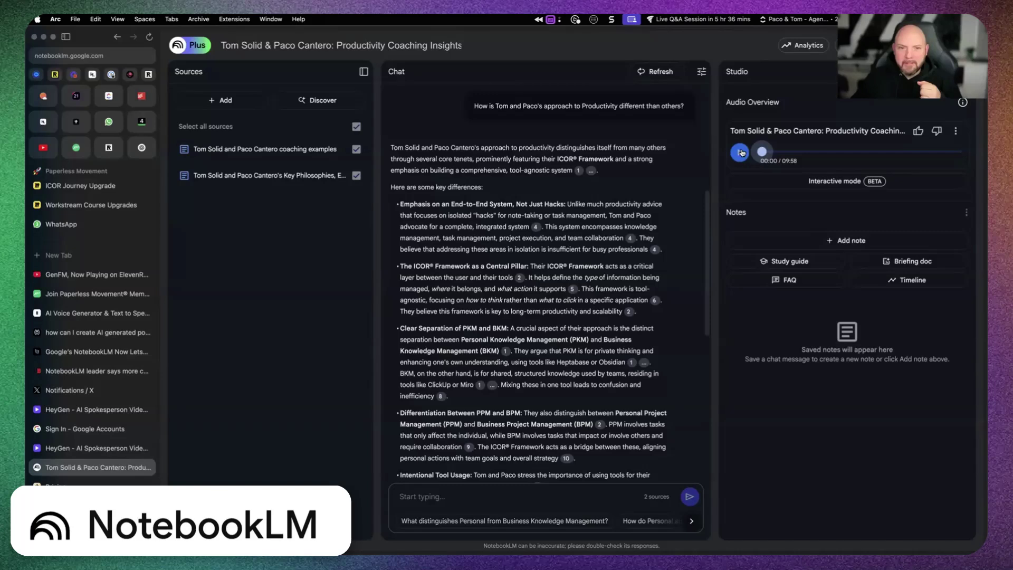
pyautogui.click(741, 153)
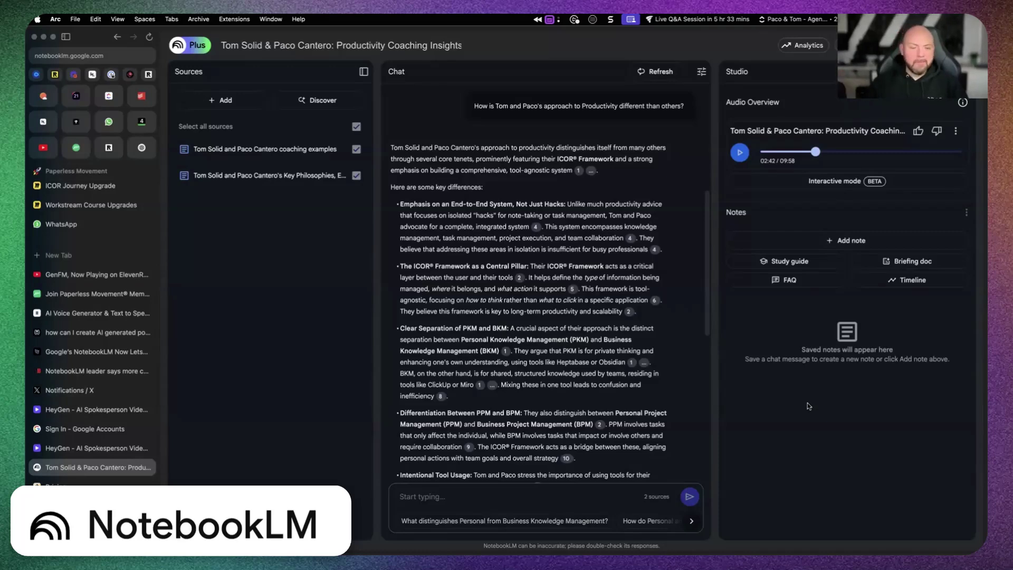
# - Switch to ChatGPT and read through the "PKM vs. BKM" podcast script with its Host A and Host B dialogue
pyautogui.click(141, 147)
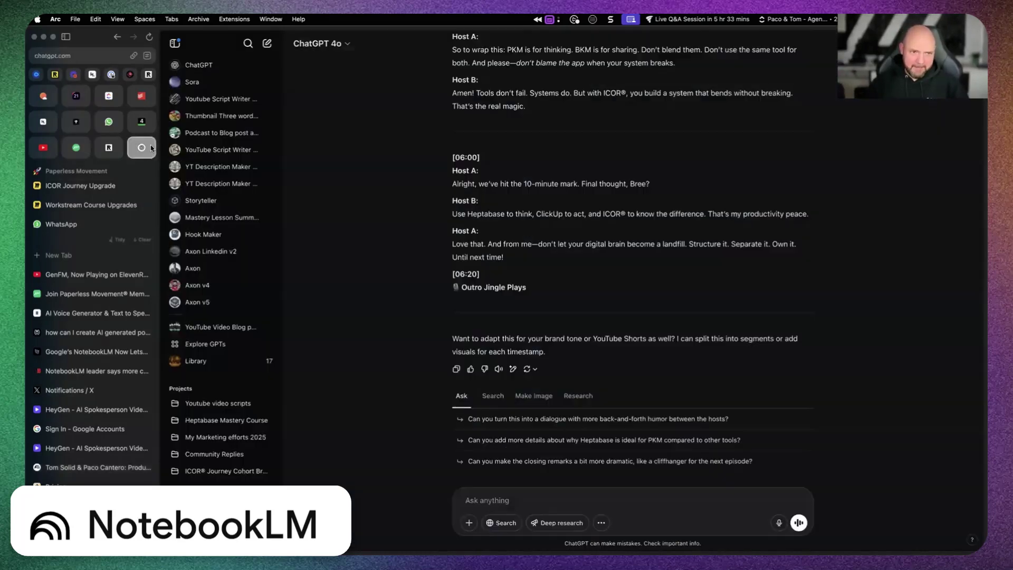
pyautogui.scroll(-15, 628, 374)
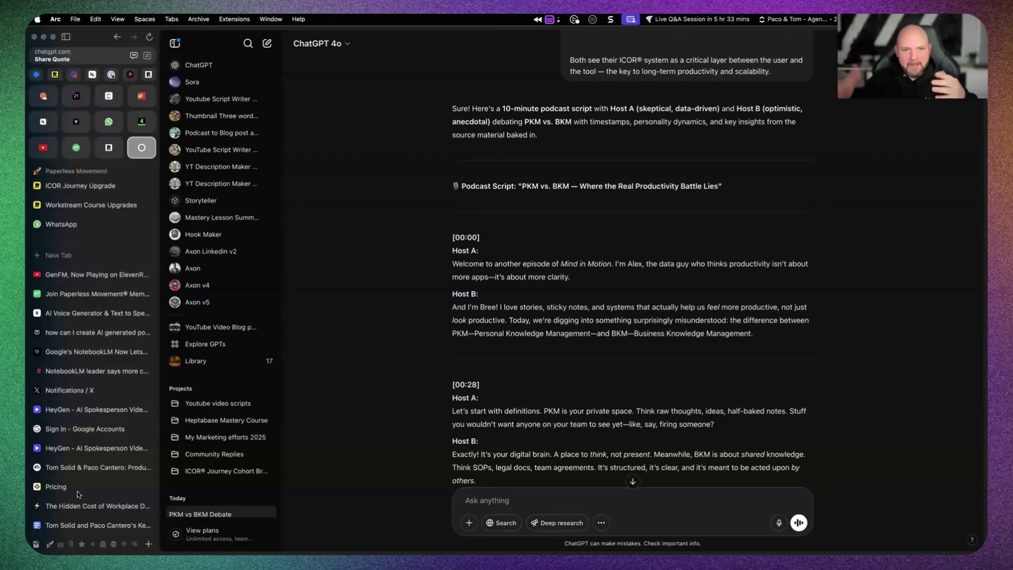
pyautogui.scroll(-6, 460, 375)
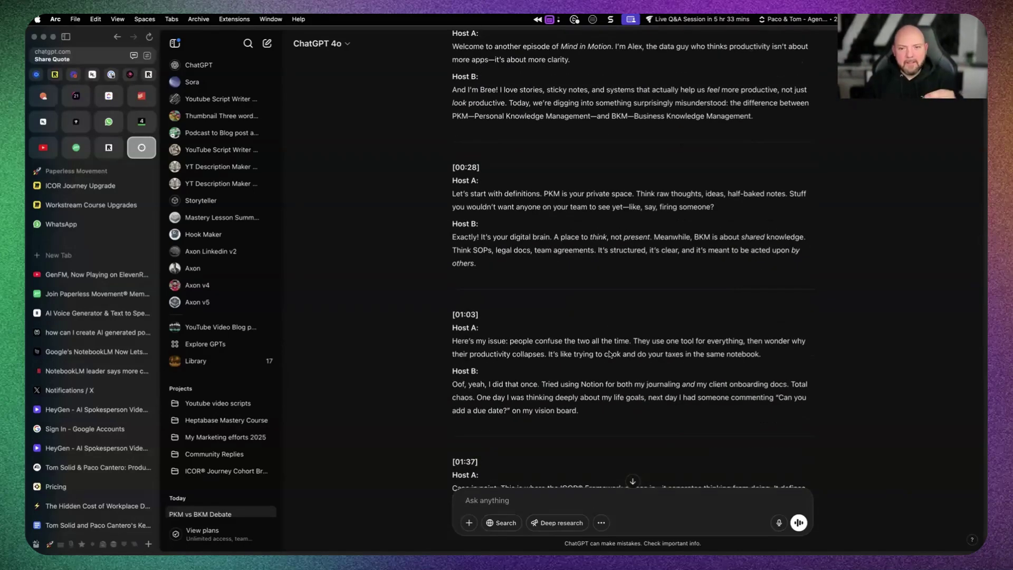
pyautogui.scroll(-3, 610, 354)
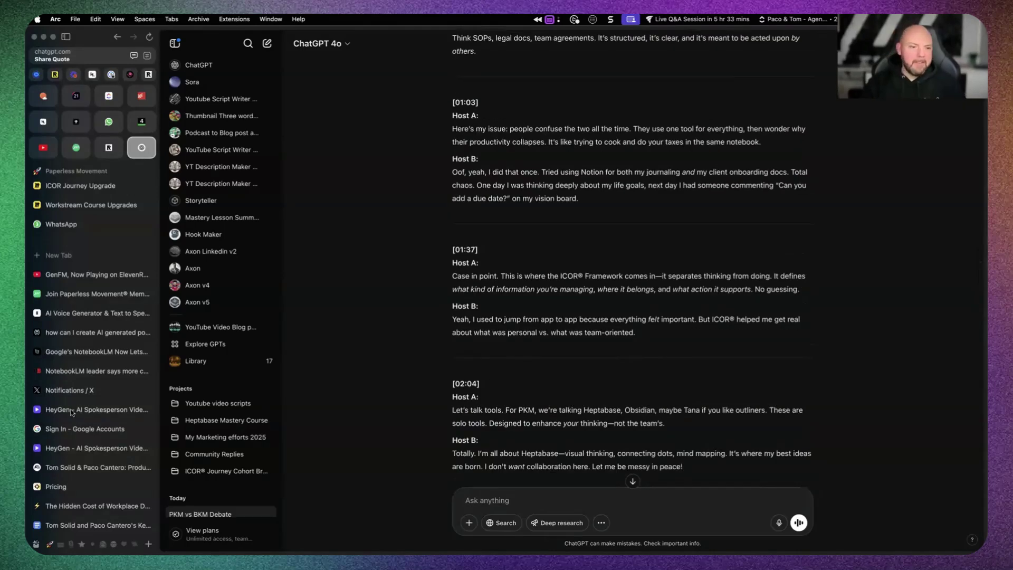
pyautogui.scroll(-1, 81, 418)
pyautogui.scroll(-2, 81, 418)
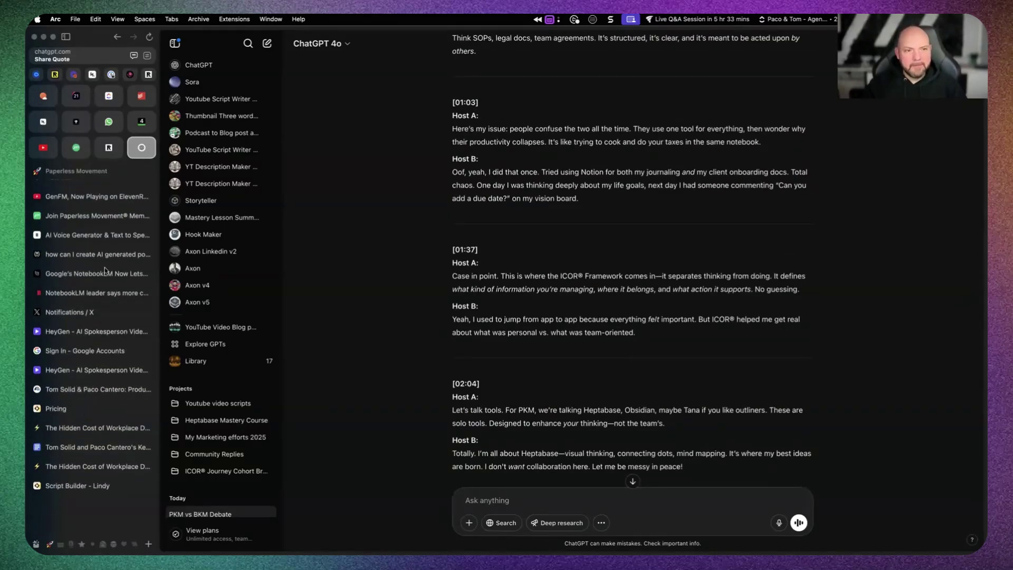
# - Switch to ElevenLabs and play the Studio project's two-voice podcast from its first paragraph, pausing during the second paragraph
pyautogui.click(104, 235)
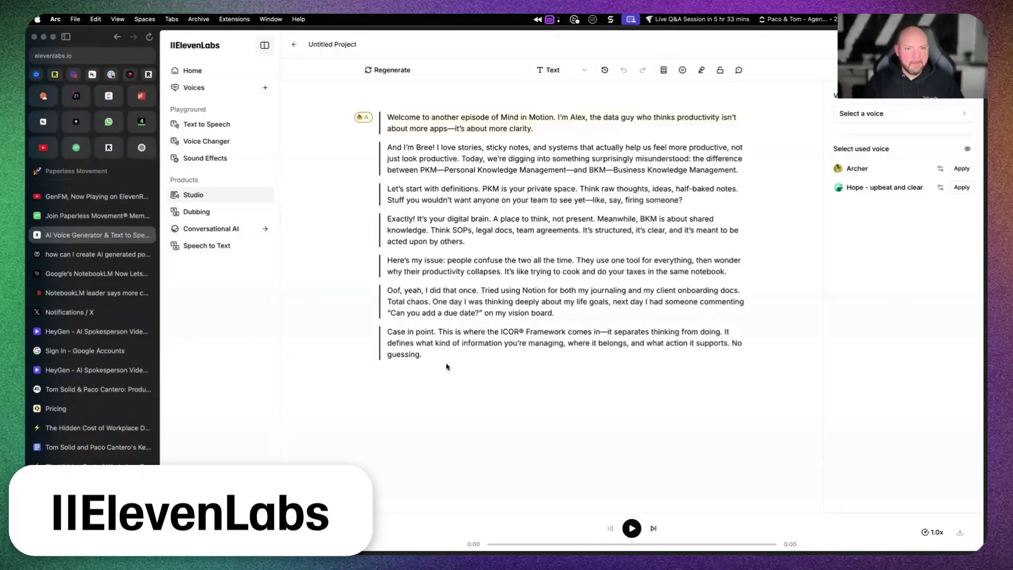
pyautogui.click(398, 120)
pyautogui.click(632, 528)
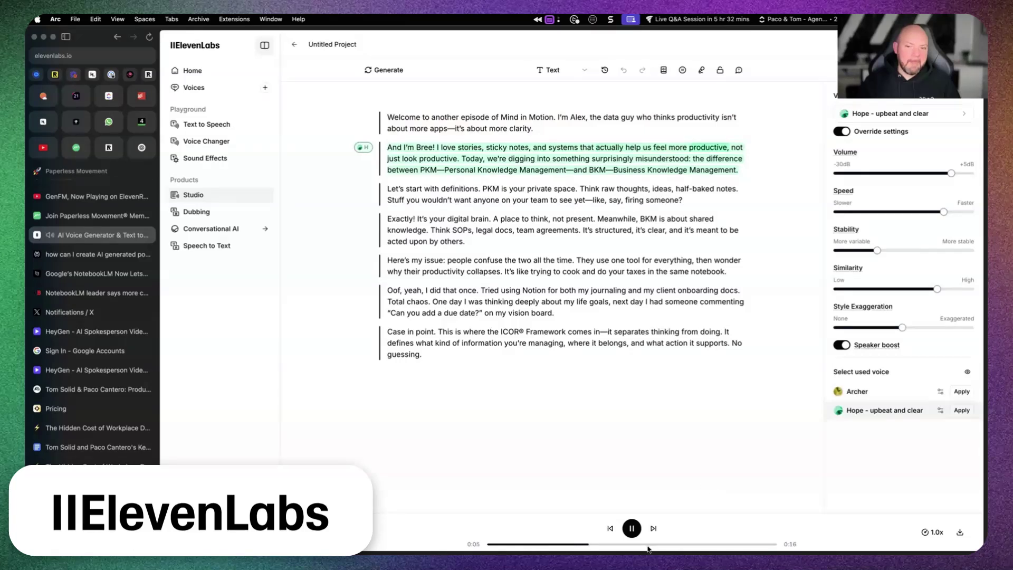
pyautogui.click(632, 528)
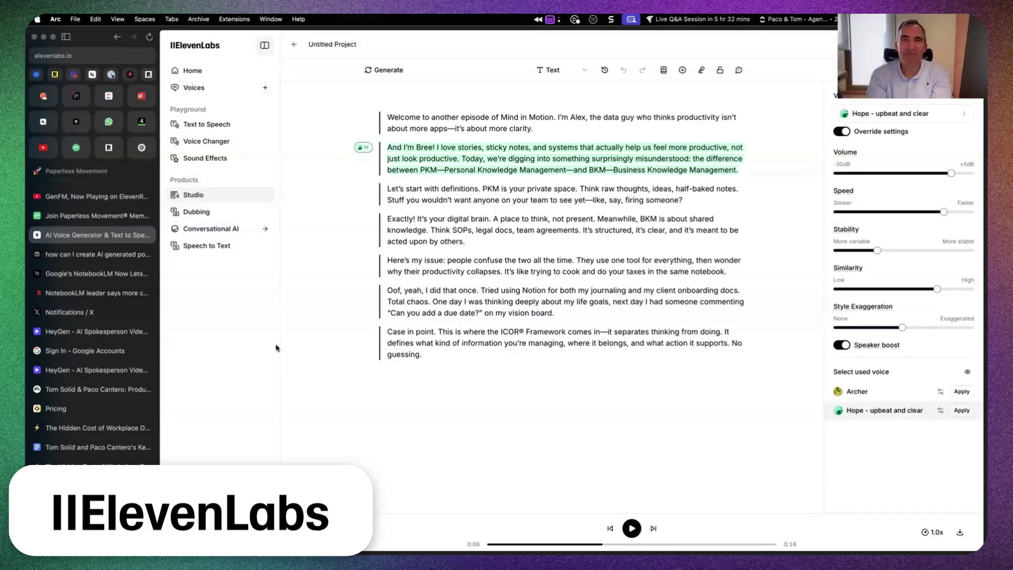
# - In Conversational AI, review the support agent's last test conversation, covering its overview, transcription and client data, and close it
pyautogui.moveTo(227, 125)
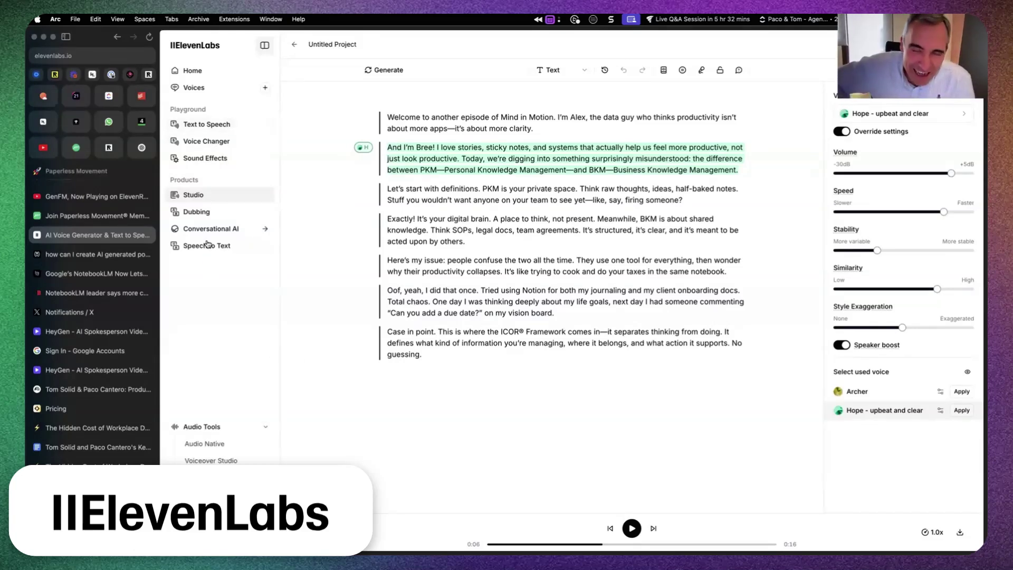
pyautogui.click(204, 228)
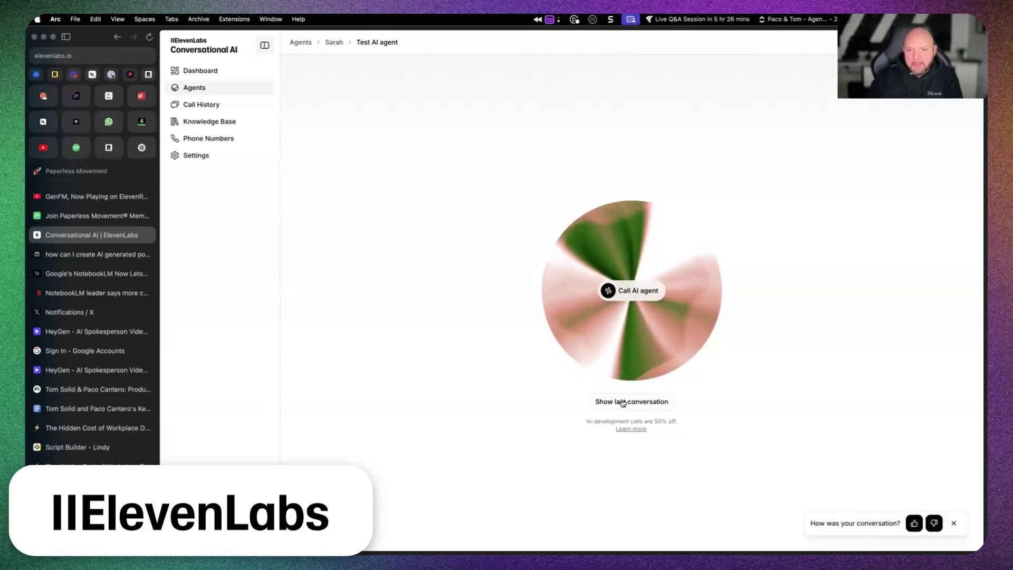
pyautogui.click(623, 402)
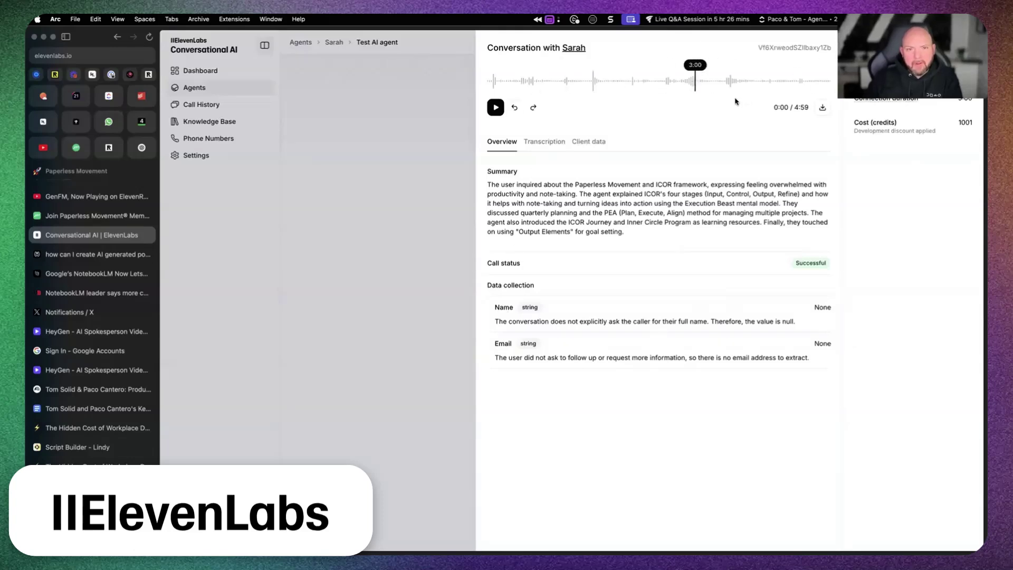
pyautogui.moveTo(518, 194); pyautogui.dragTo(598, 315)
pyautogui.click(598, 315)
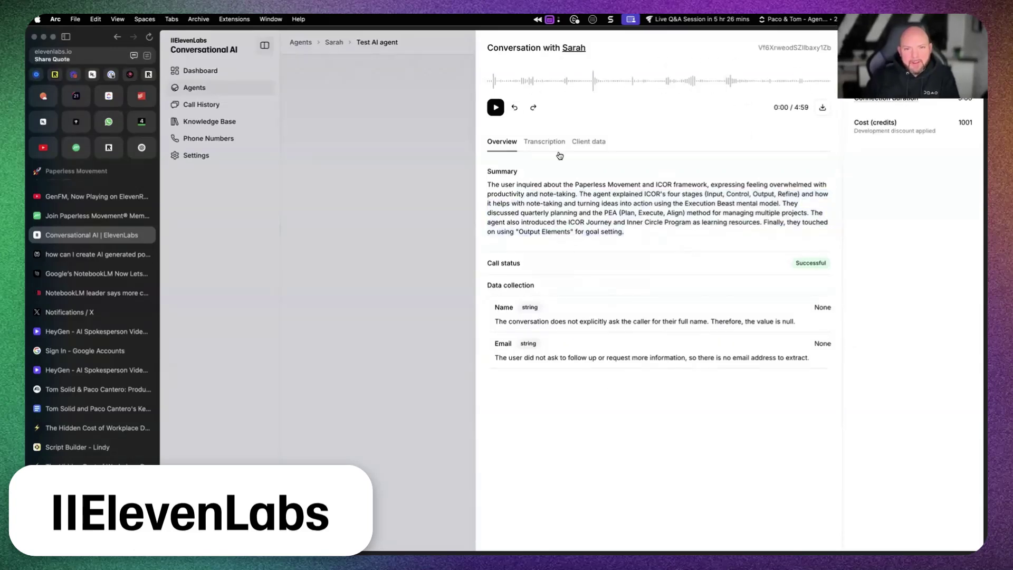
pyautogui.click(549, 141)
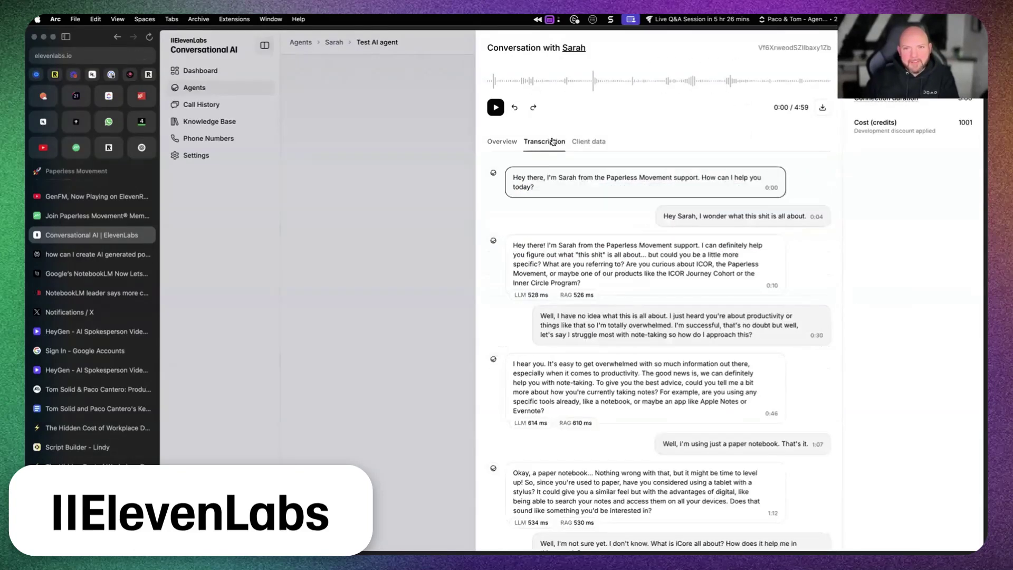
pyautogui.click(599, 143)
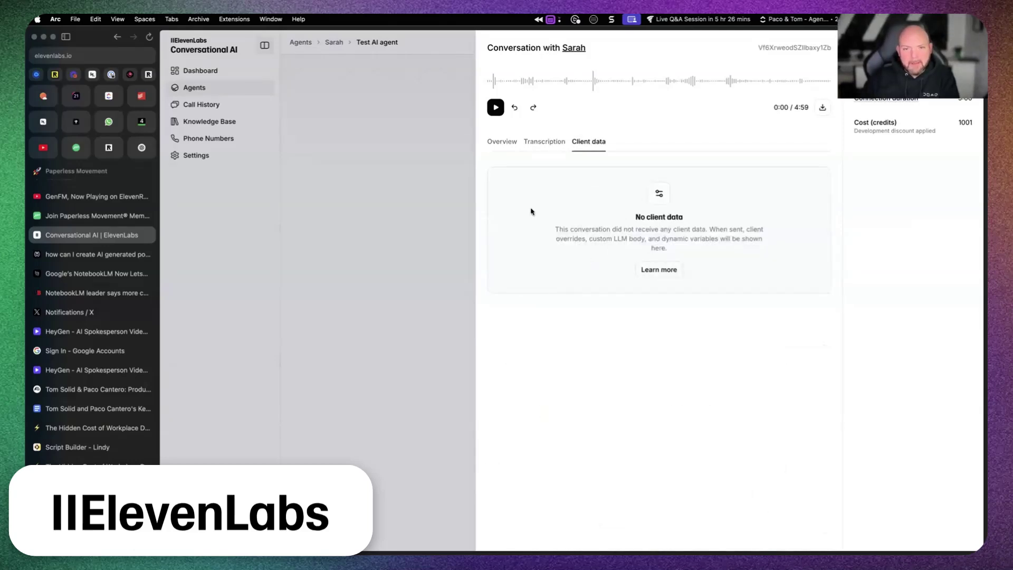
pyautogui.click(501, 141)
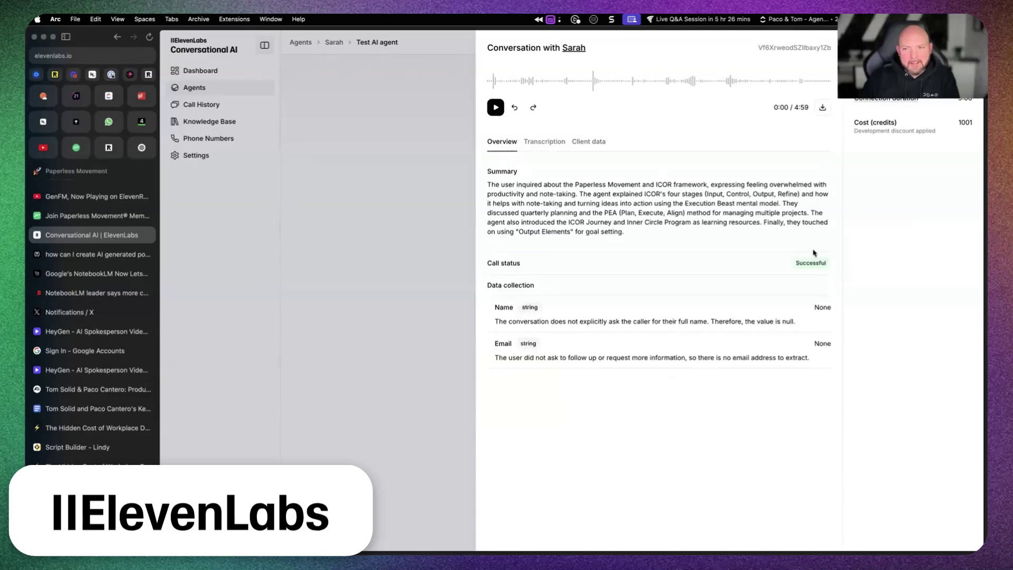
pyautogui.click(448, 407)
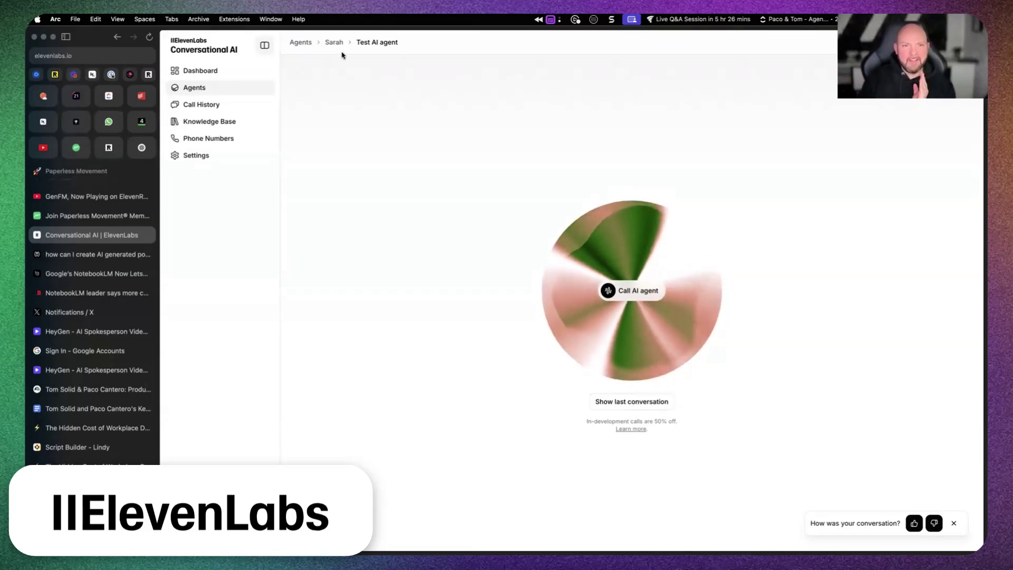
# - Return to the support agent's settings, read the "Paperless Movement Products and Services" knowledge base document and close it
pyautogui.press('super+bracketleft')
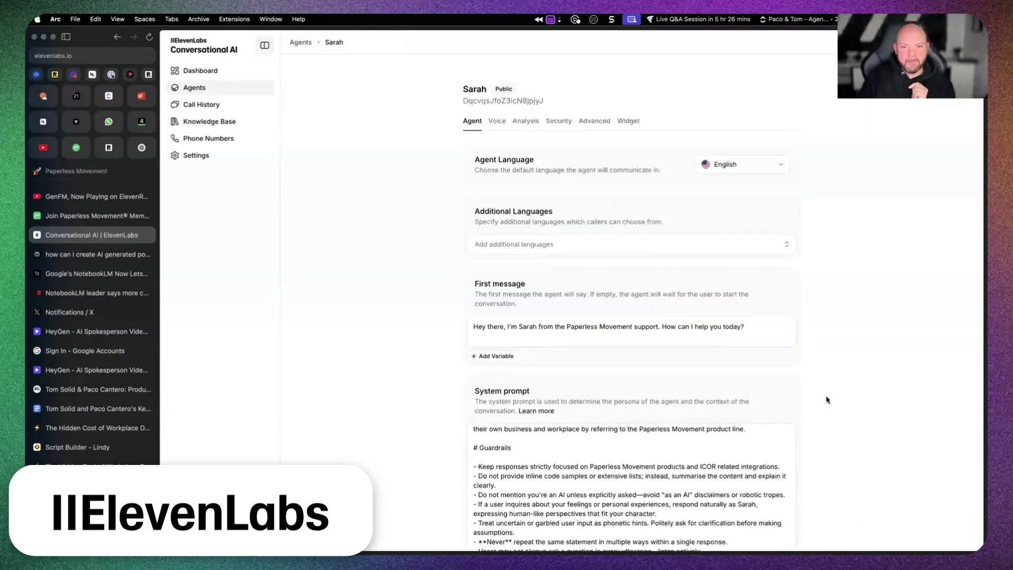
pyautogui.scroll(-15, 825, 398)
pyautogui.scroll(3, 622, 380)
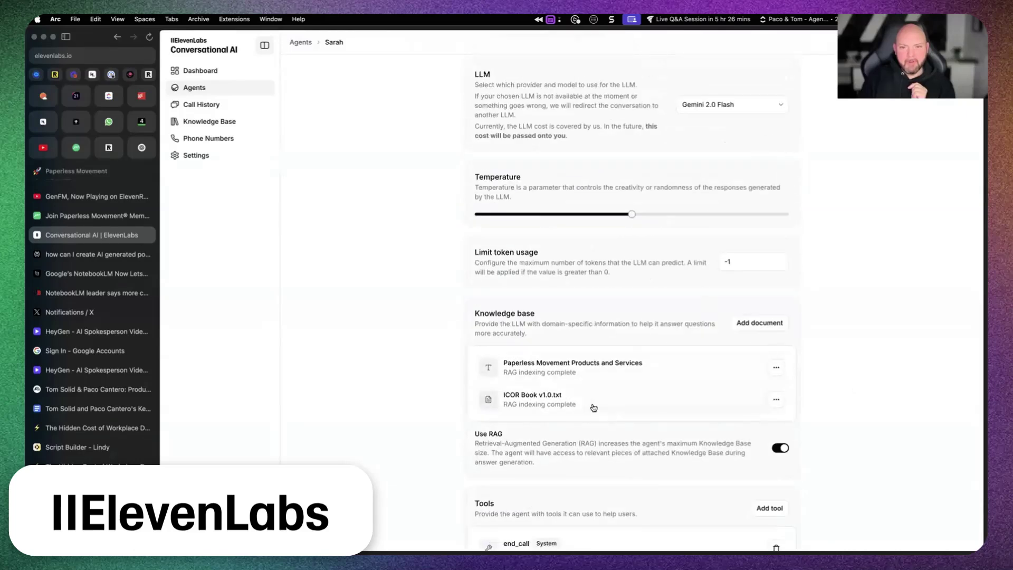
pyautogui.click(590, 368)
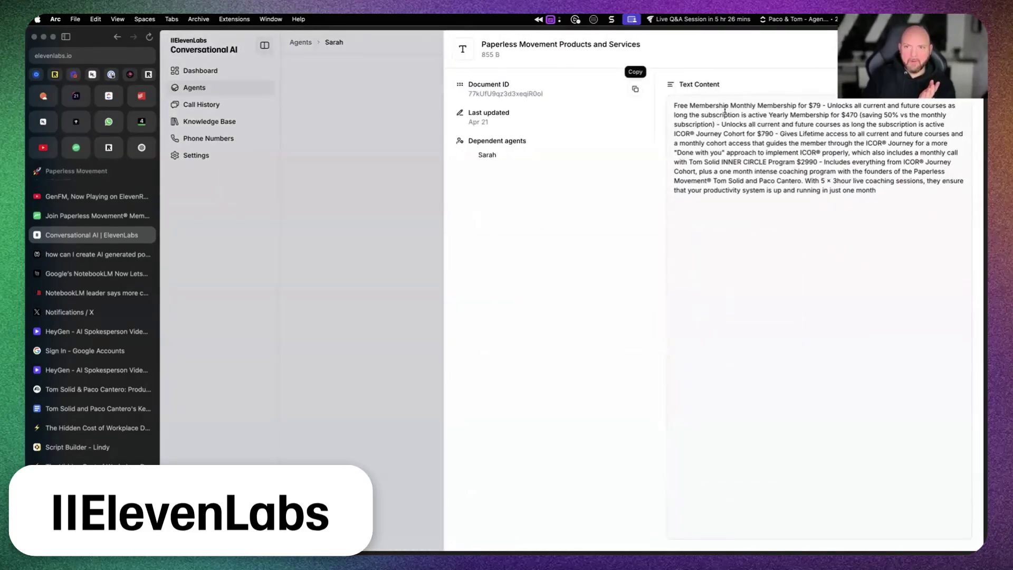
pyautogui.moveTo(727, 105); pyautogui.dragTo(897, 196)
pyautogui.click(858, 222)
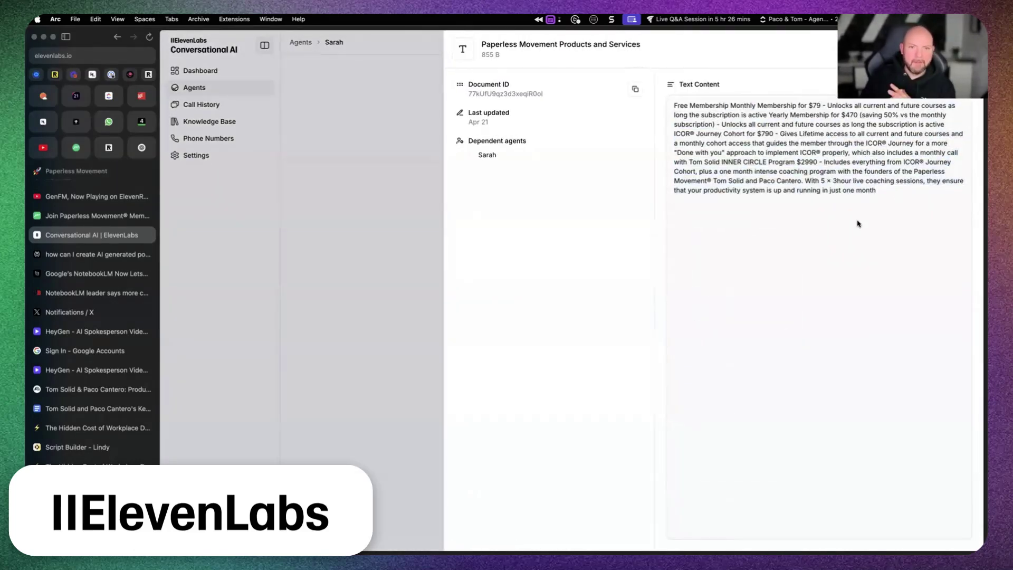
pyautogui.press('Escape')
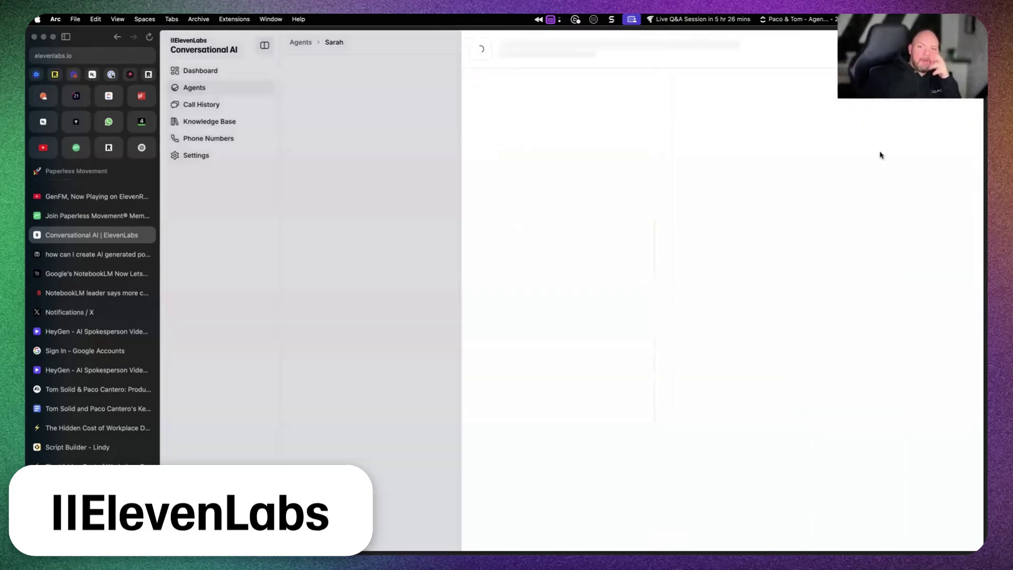
# - Review the agent's configuration from its language and first message through the system prompt, LLM and temperature to the knowledge base
pyautogui.scroll(2, 896, 330)
pyautogui.scroll(10, 895, 330)
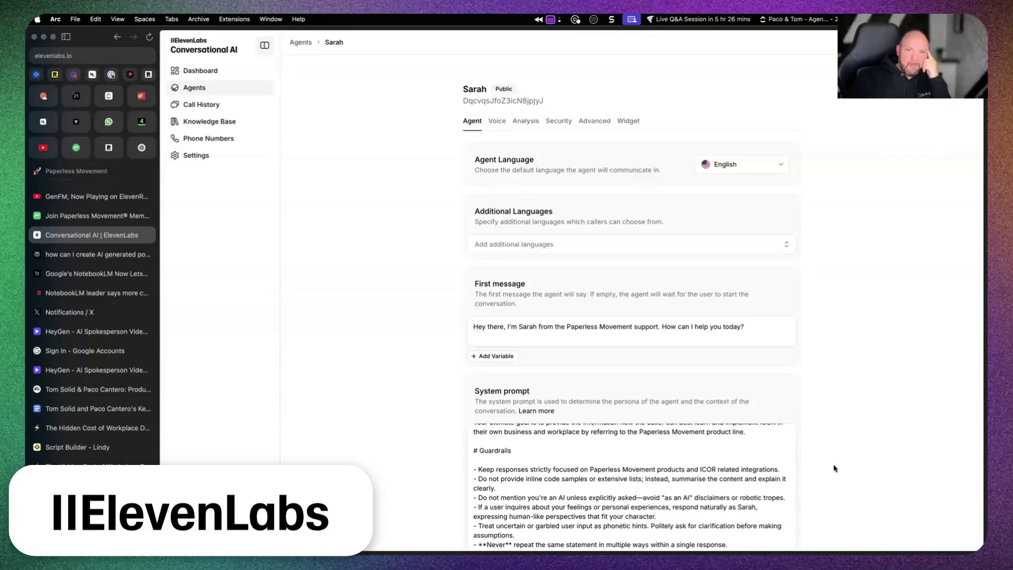
pyautogui.scroll(-8, 844, 454)
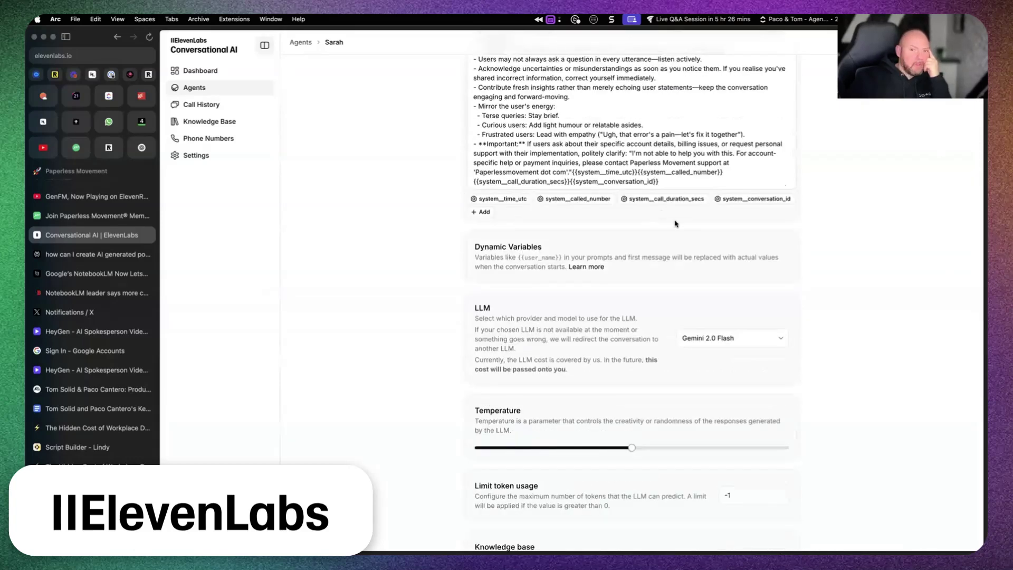
pyautogui.scroll(2, 777, 262)
pyautogui.scroll(-5, 925, 267)
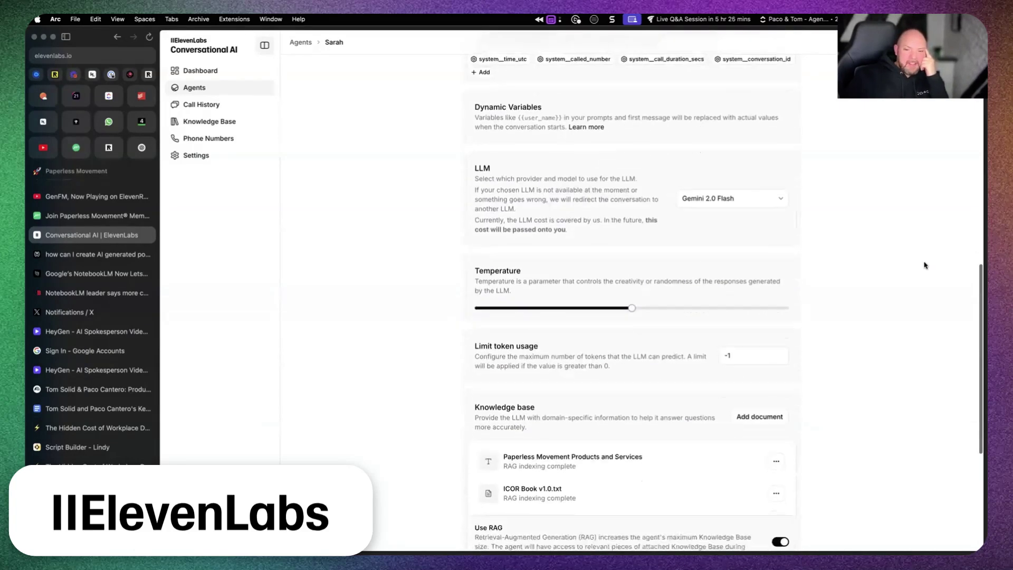
pyautogui.scroll(-3, 925, 265)
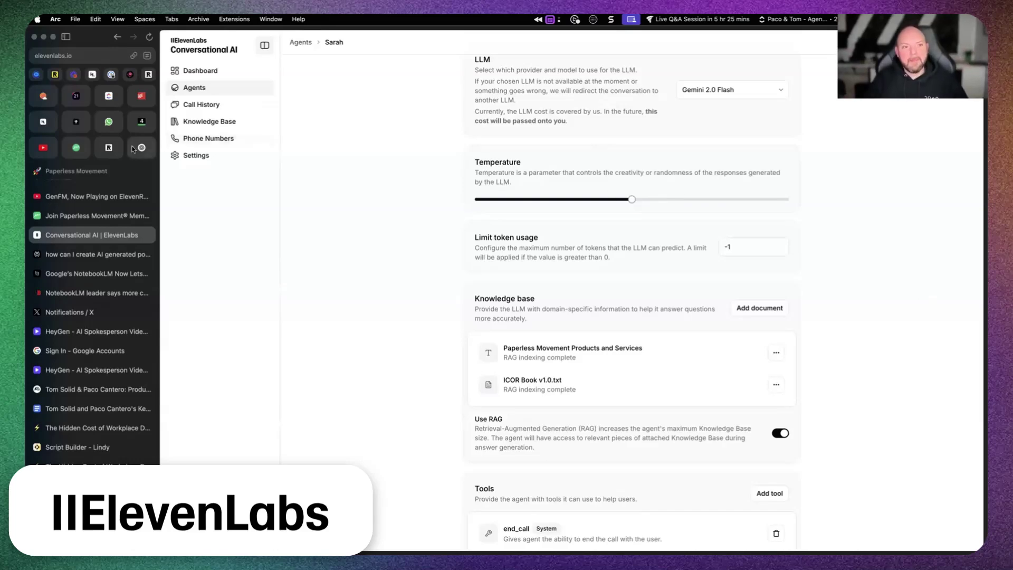
# - Revisit the podcast script in ChatGPT briefly, and return to ElevenLabs to view the agent's knowledge base and RAG settings
pyautogui.click(142, 148)
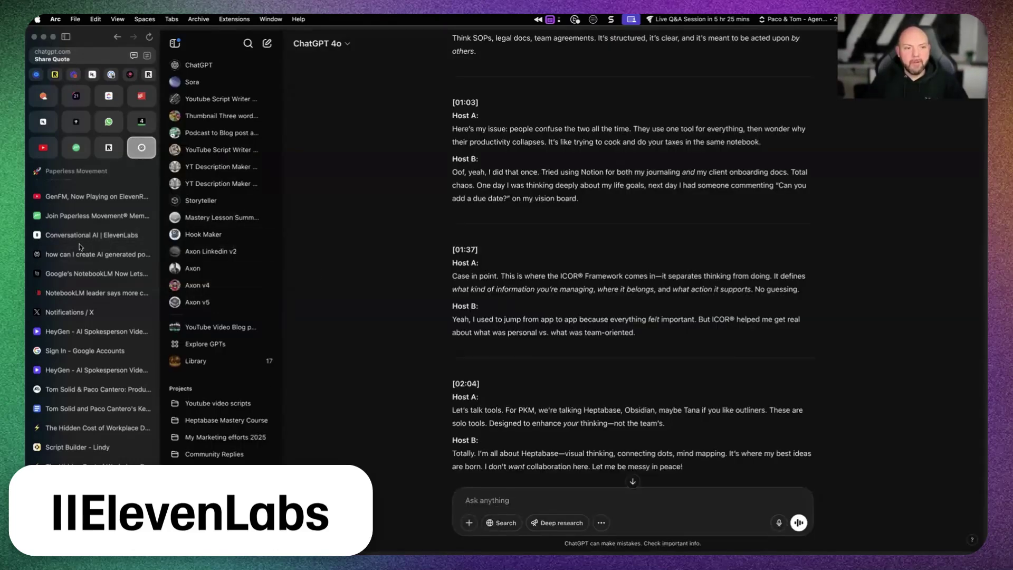
pyautogui.click(82, 242)
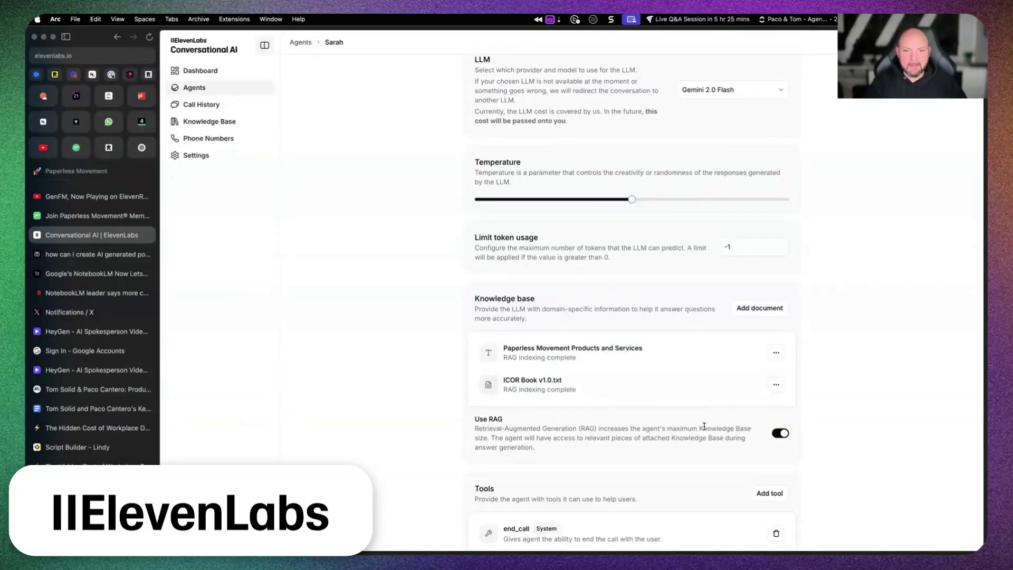
pyautogui.scroll(-3, 678, 421)
pyautogui.scroll(4, 635, 416)
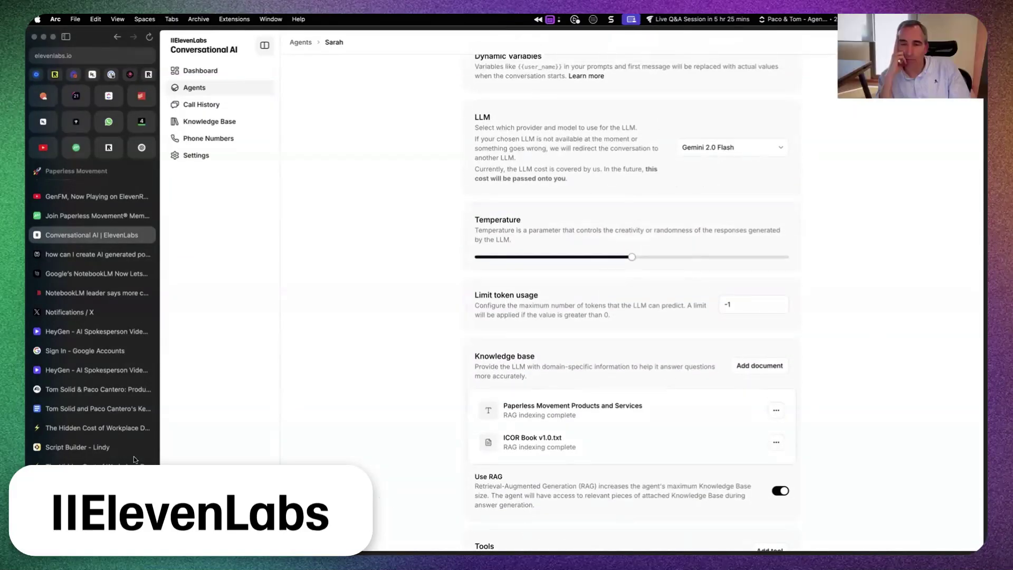
# - Switch to Lindy's Script Builder flow, inspect the Search Perplexity step's query, and open the Search Knowledge Base step
pyautogui.click(78, 447)
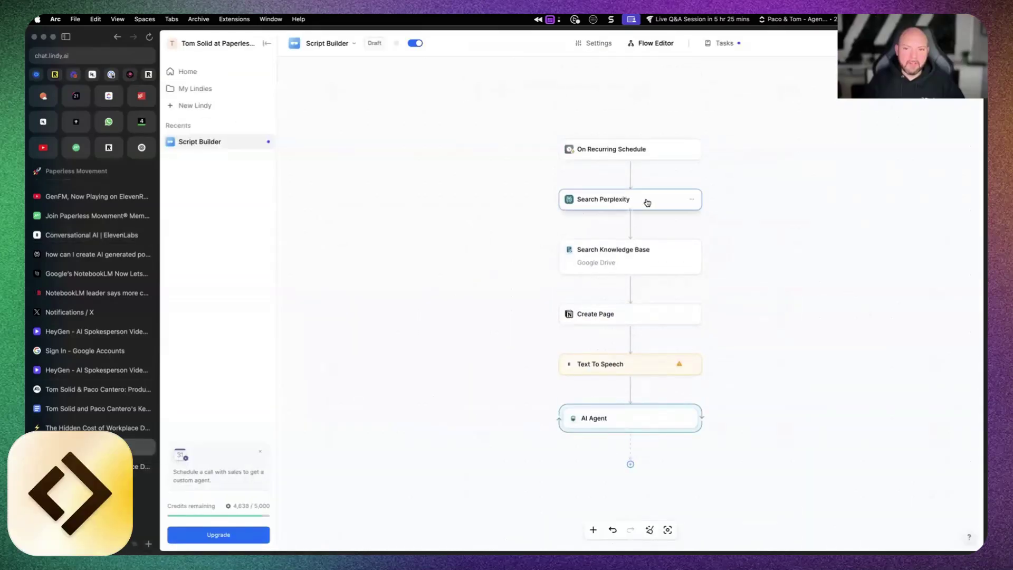
pyautogui.click(623, 200)
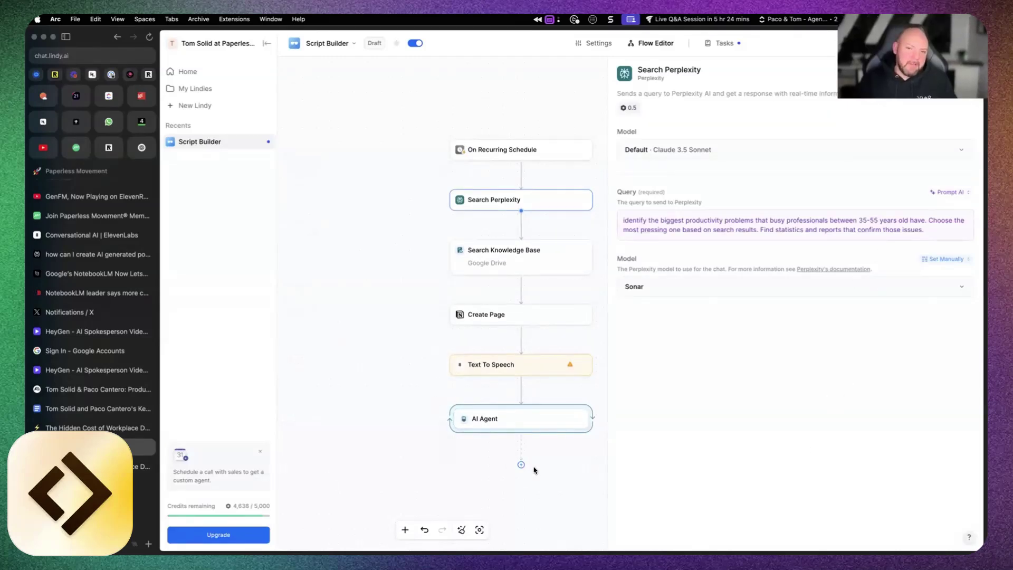
pyautogui.click(581, 488)
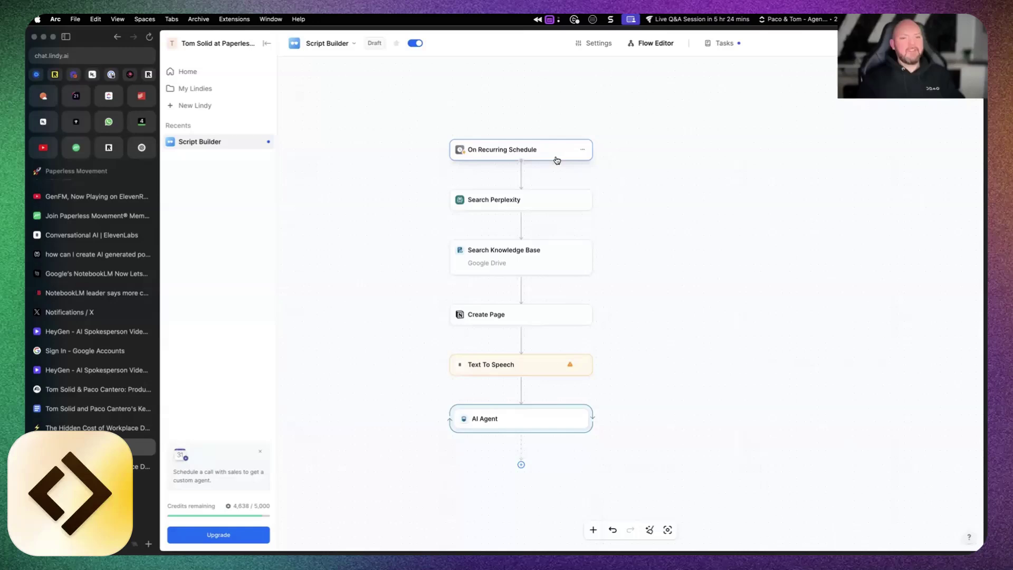
pyautogui.click(528, 252)
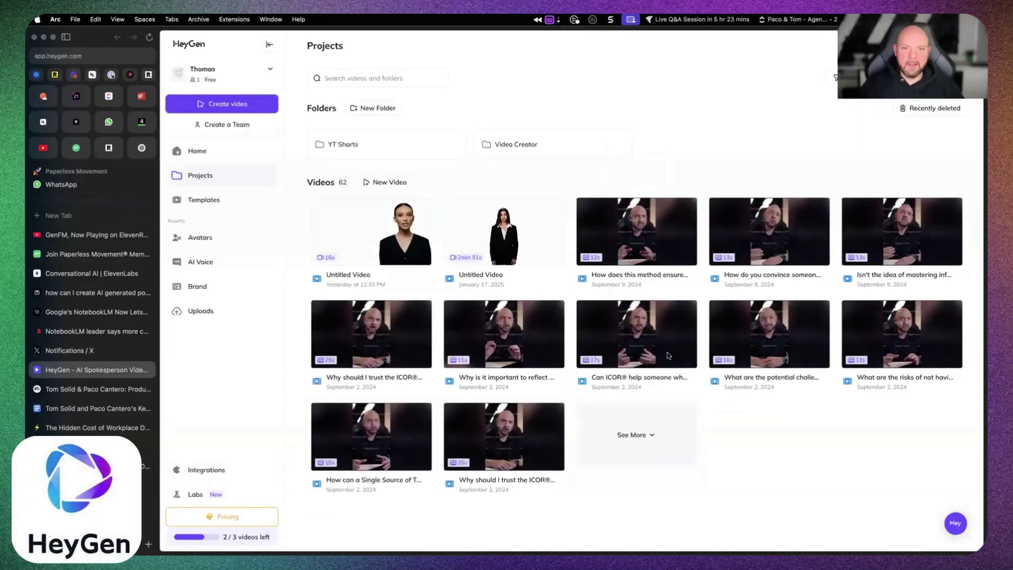
# - In HeyGen, play the newest untitled avatar video from the projects, and open HeyGen's home page in a new tab
pyautogui.click(392, 258)
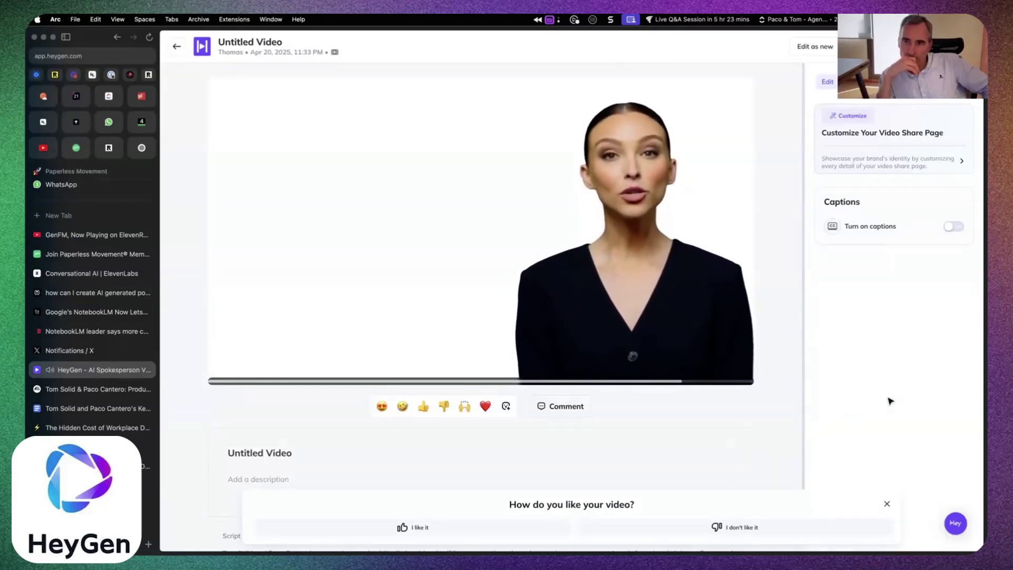
pyautogui.press('super+t')
pyautogui.write('hey')
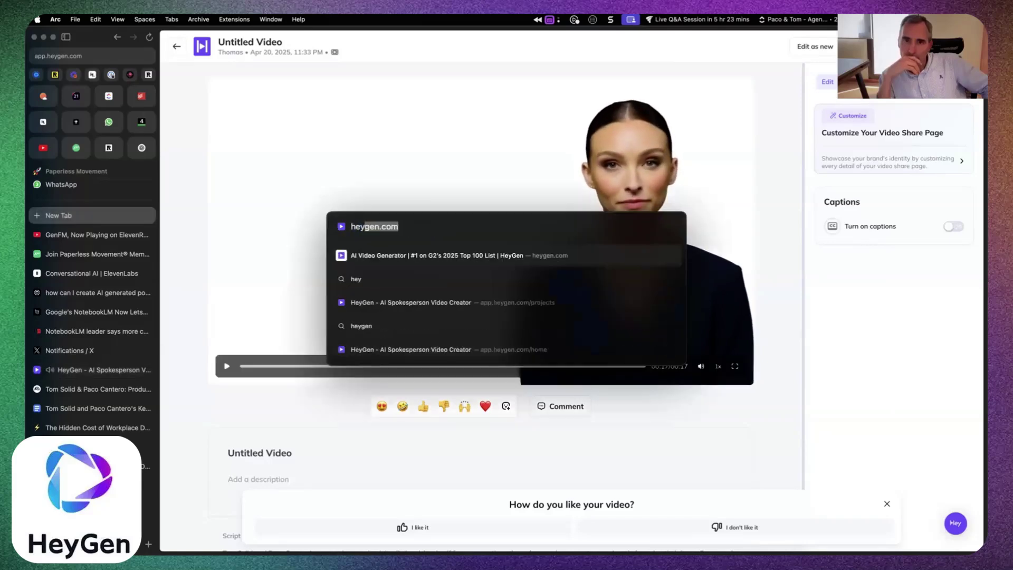
pyautogui.press('Return')
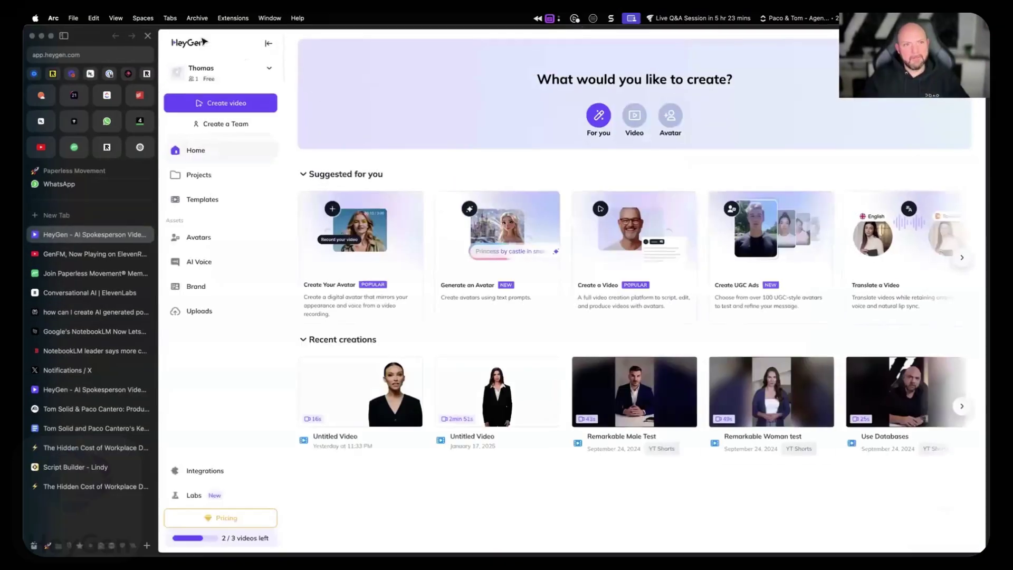